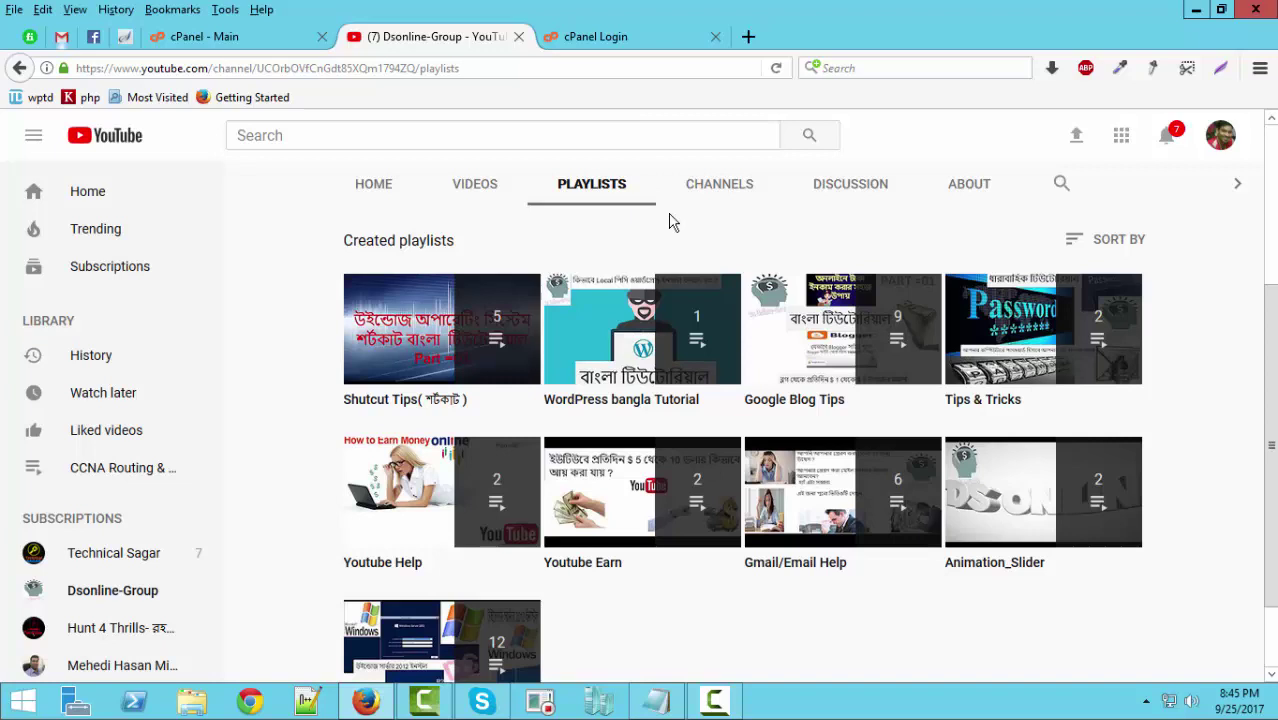
- Log in to cPanel on the Login tab using the saved username and password
{"action": "left_click", "coordinate": [621, 40]}
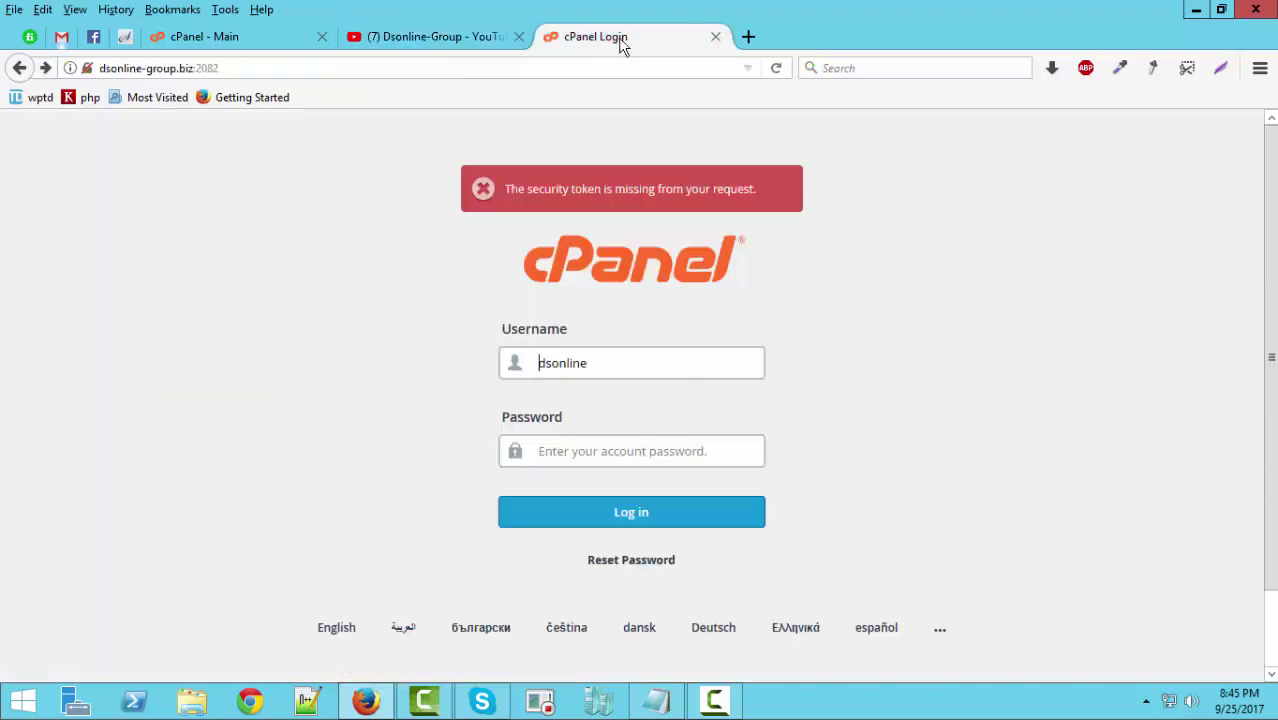
{"action": "left_click", "coordinate": [641, 367]}
{"action": "left_click", "coordinate": [639, 365]}
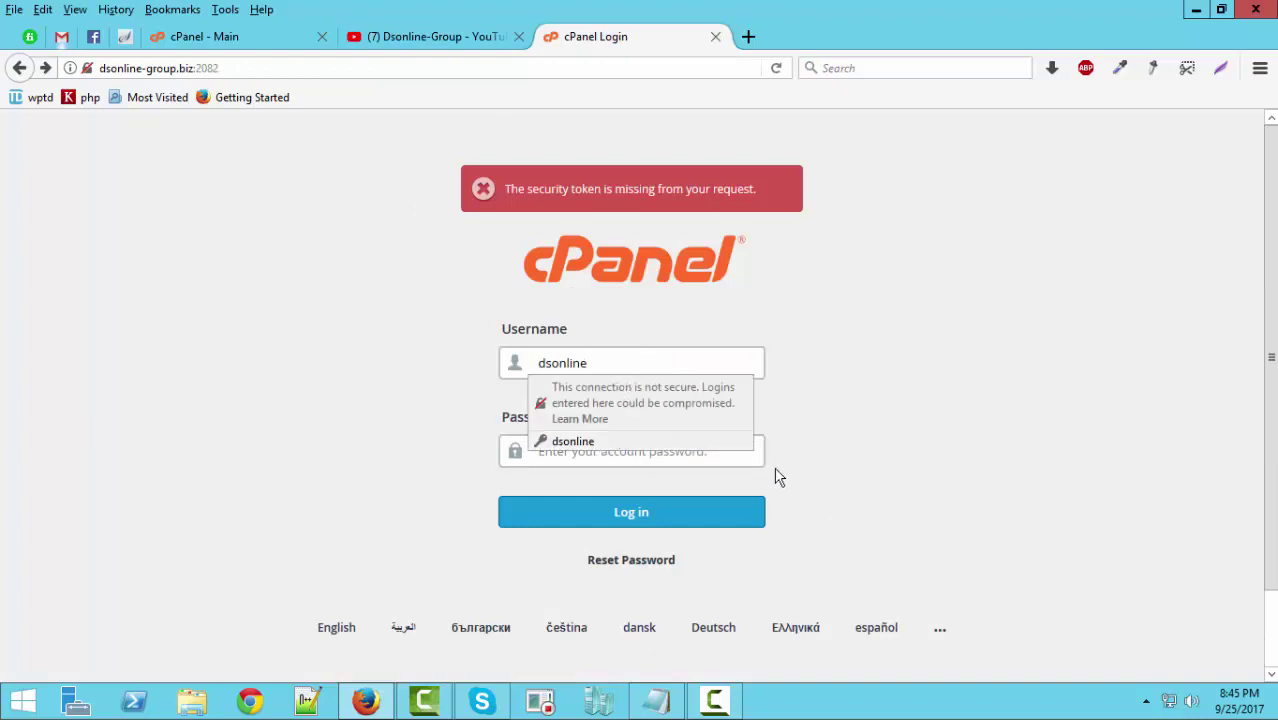
{"action": "left_click", "coordinate": [739, 520]}
{"action": "left_click", "coordinate": [681, 521]}
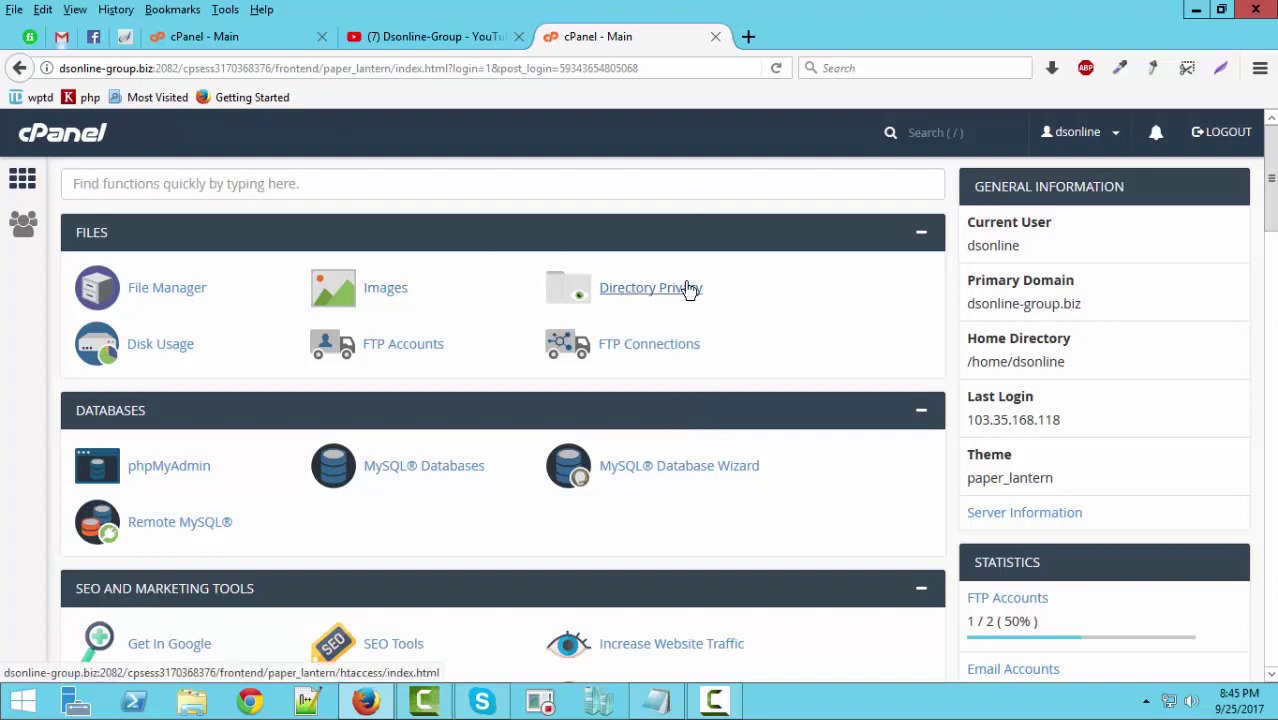
- Scroll the dashboard down to the Softaculous Apps Installer section listing WordPress, Joomla and Drupal 7
{"action": "scroll", "coordinate": [729, 350], "scroll_direction": "down", "scroll_amount": 5}
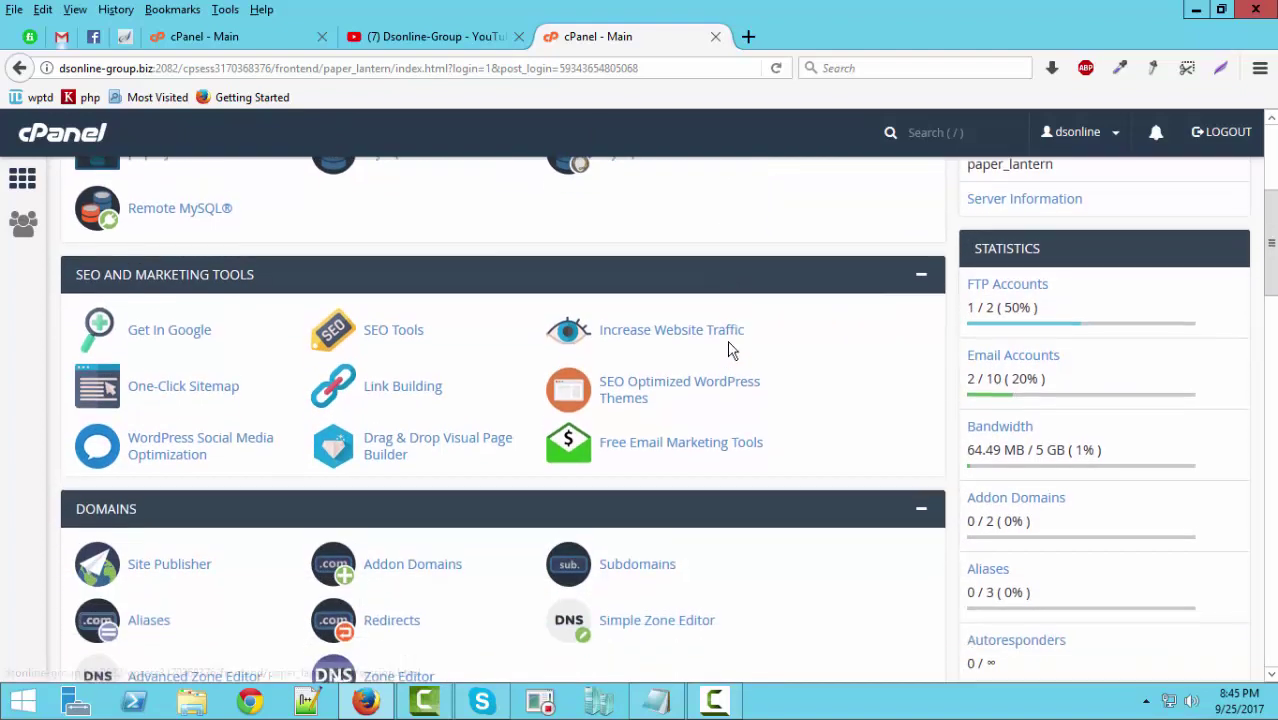
{"action": "scroll", "coordinate": [729, 350], "scroll_direction": "down", "scroll_amount": 10}
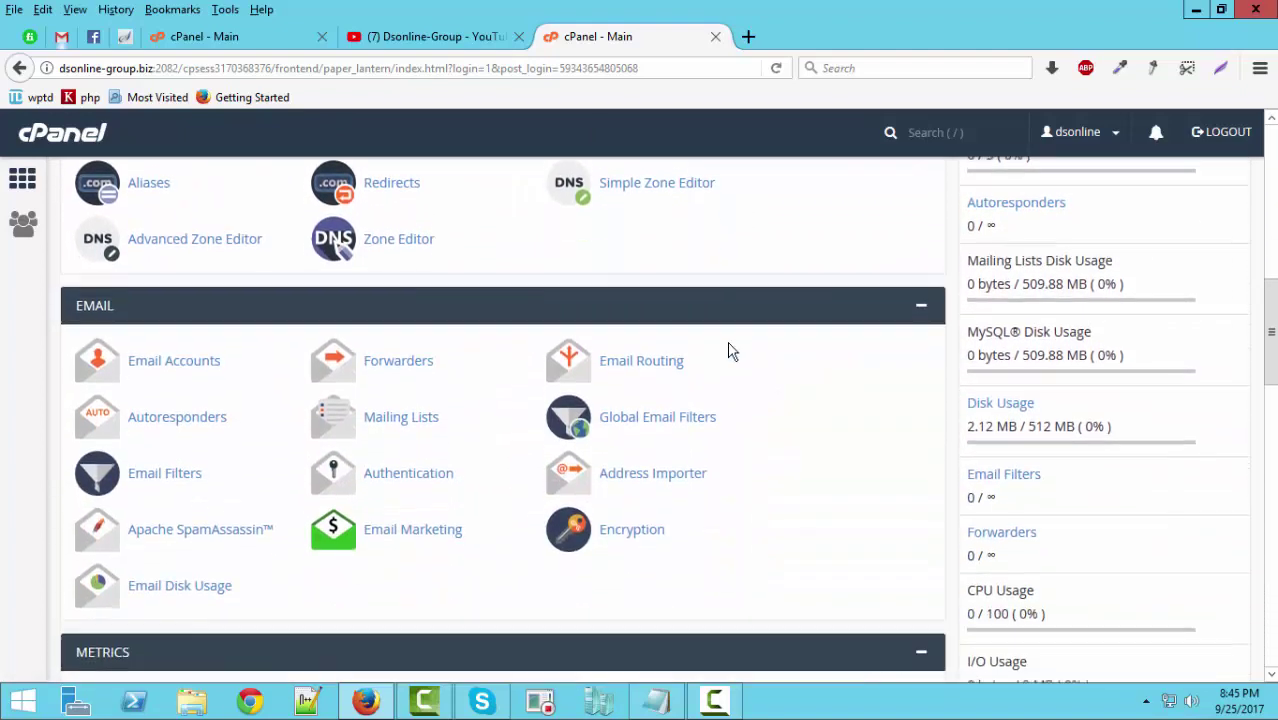
{"action": "scroll", "coordinate": [729, 350], "scroll_direction": "down", "scroll_amount": 14}
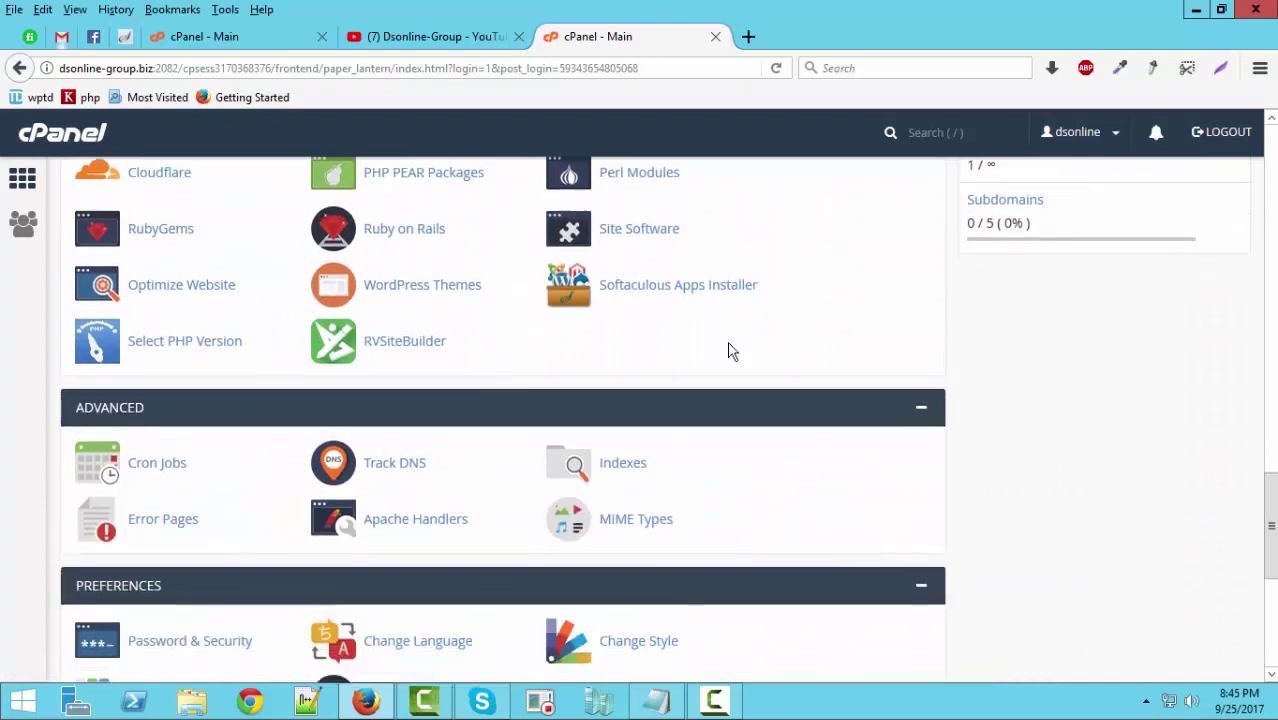
{"action": "scroll", "coordinate": [729, 350], "scroll_direction": "down", "scroll_amount": 2}
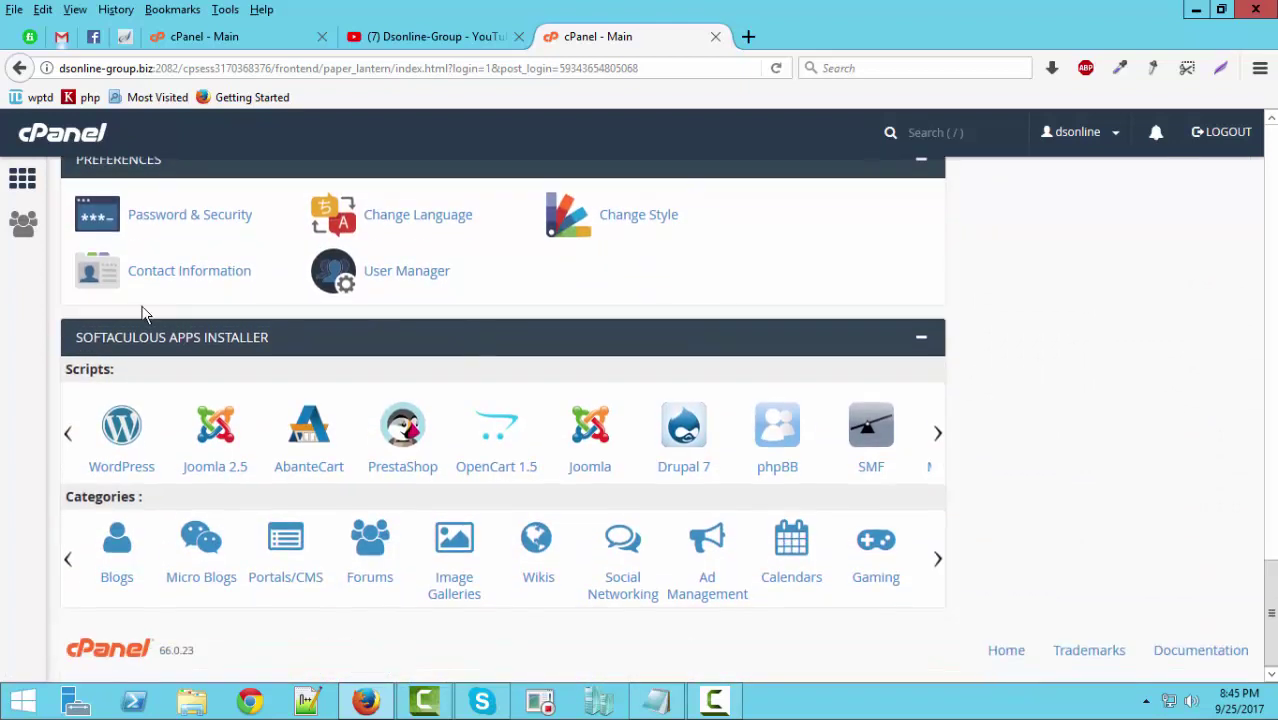
- Open WordPress in Softaculous and start removing the dsonline-group.biz installation from Current Installations
{"action": "left_click", "coordinate": [118, 466]}
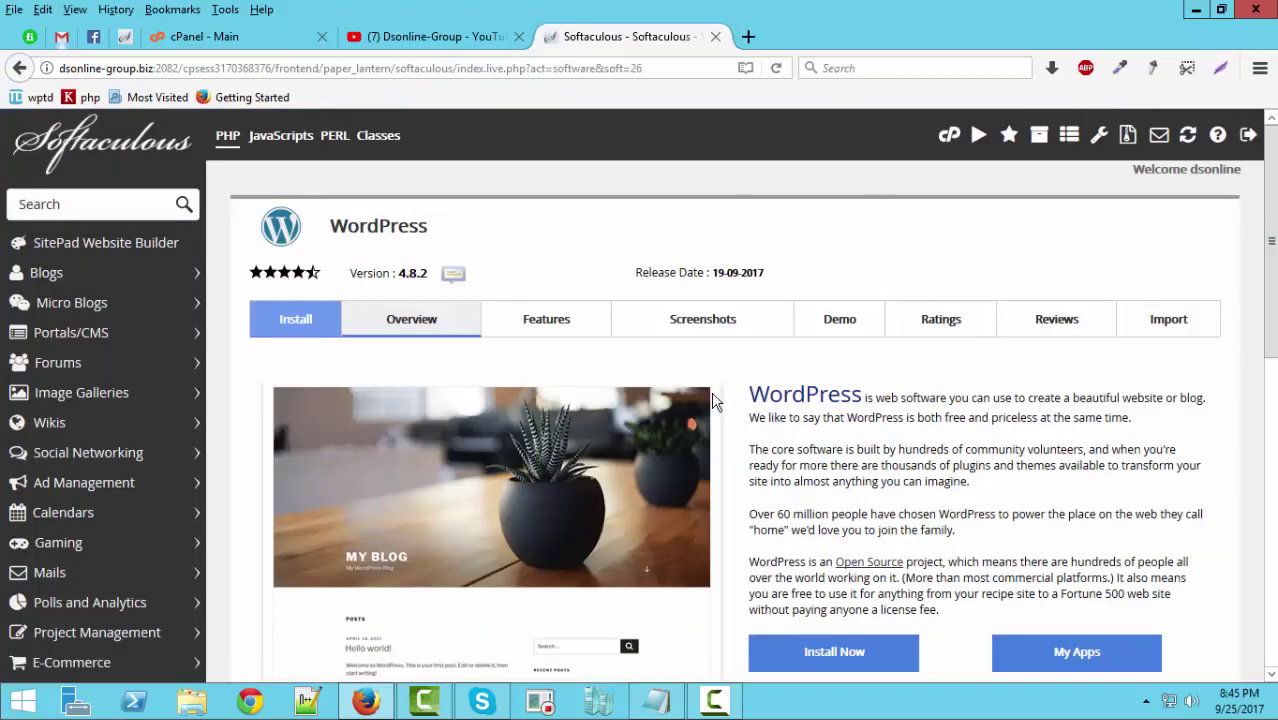
{"action": "scroll", "coordinate": [895, 400], "scroll_direction": "down", "scroll_amount": 3}
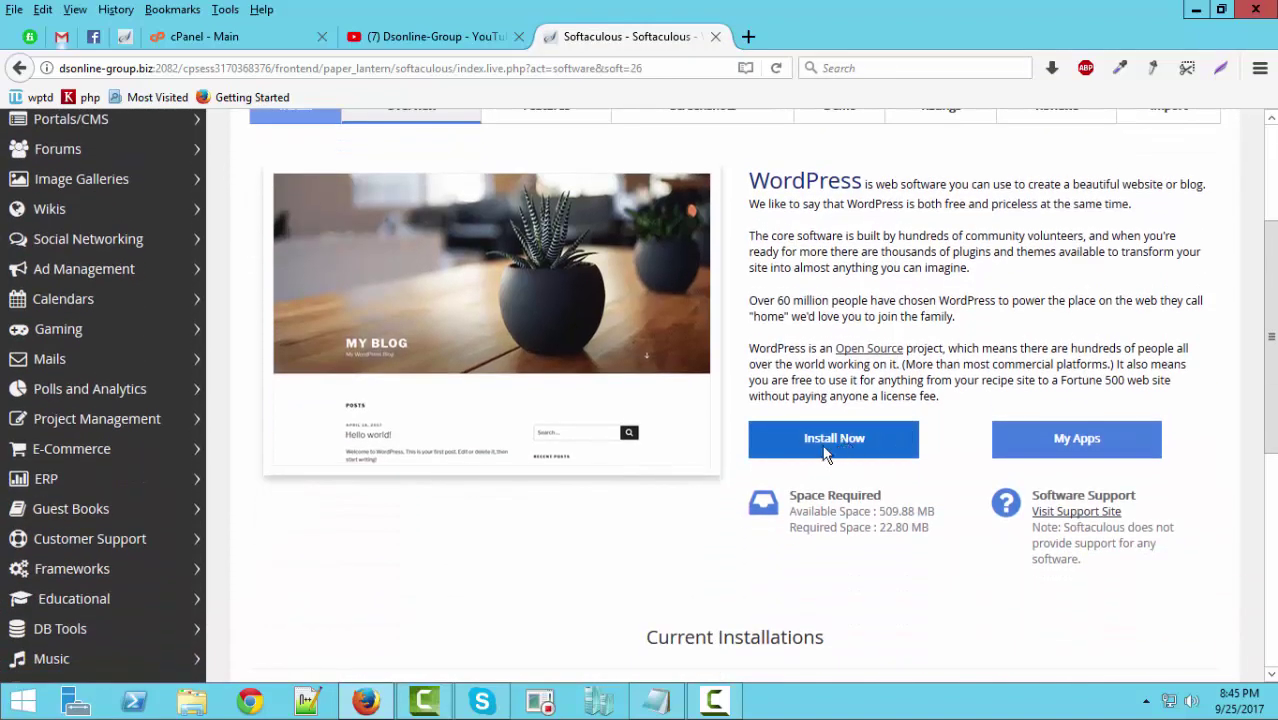
{"action": "scroll", "coordinate": [949, 487], "scroll_direction": "down", "scroll_amount": 7}
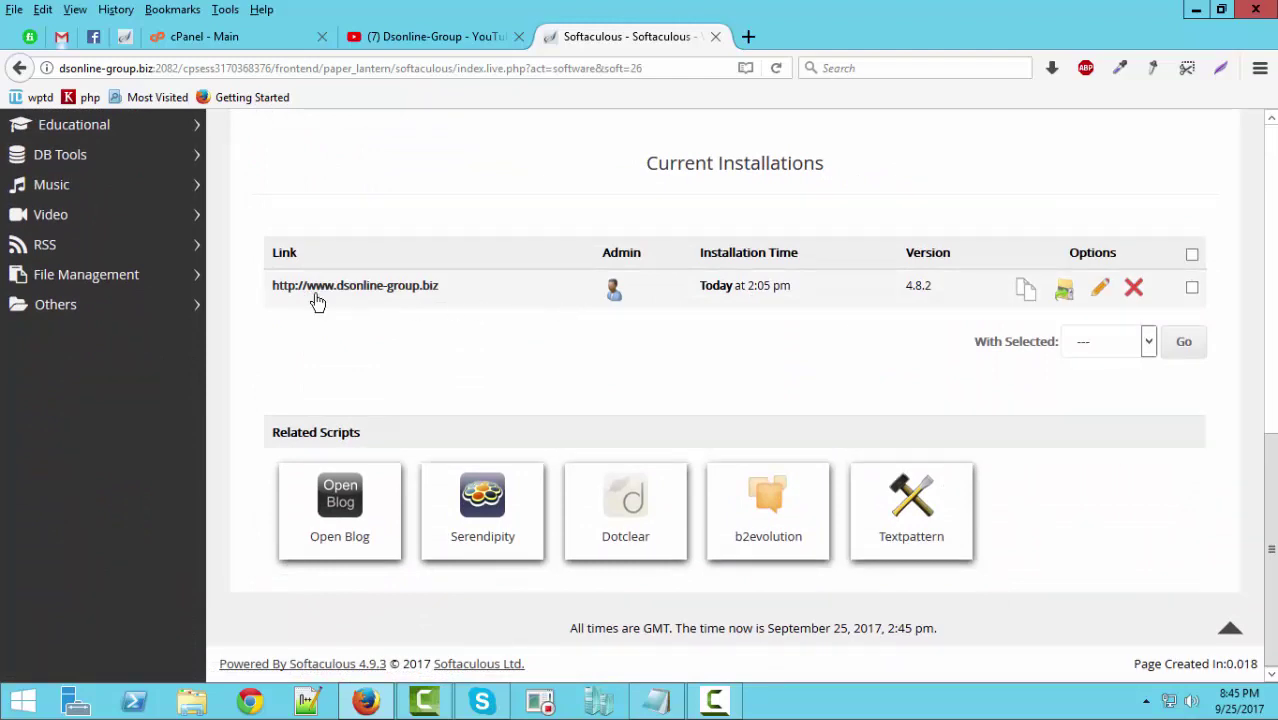
{"action": "left_click", "coordinate": [1134, 289]}
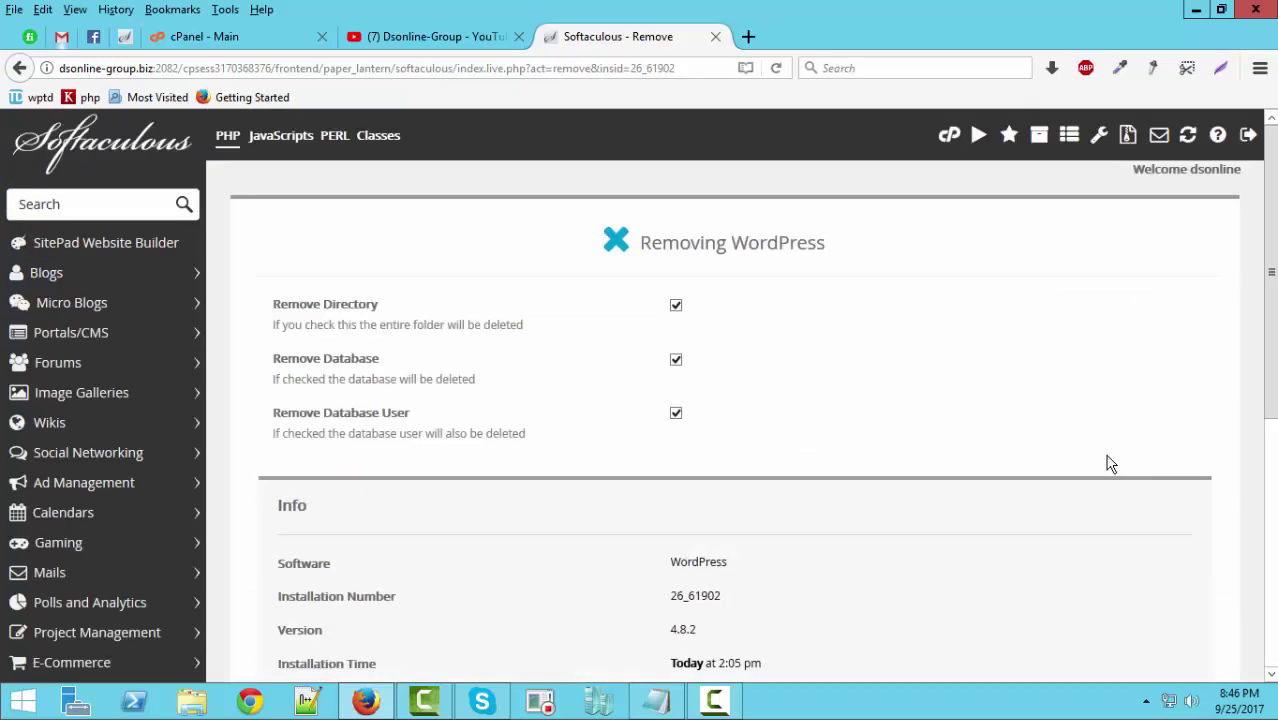
- Remove the WordPress 4.8.2 installation with its directory, database and database user, confirming the prompt
{"action": "scroll", "coordinate": [1075, 457], "scroll_direction": "down", "scroll_amount": 5}
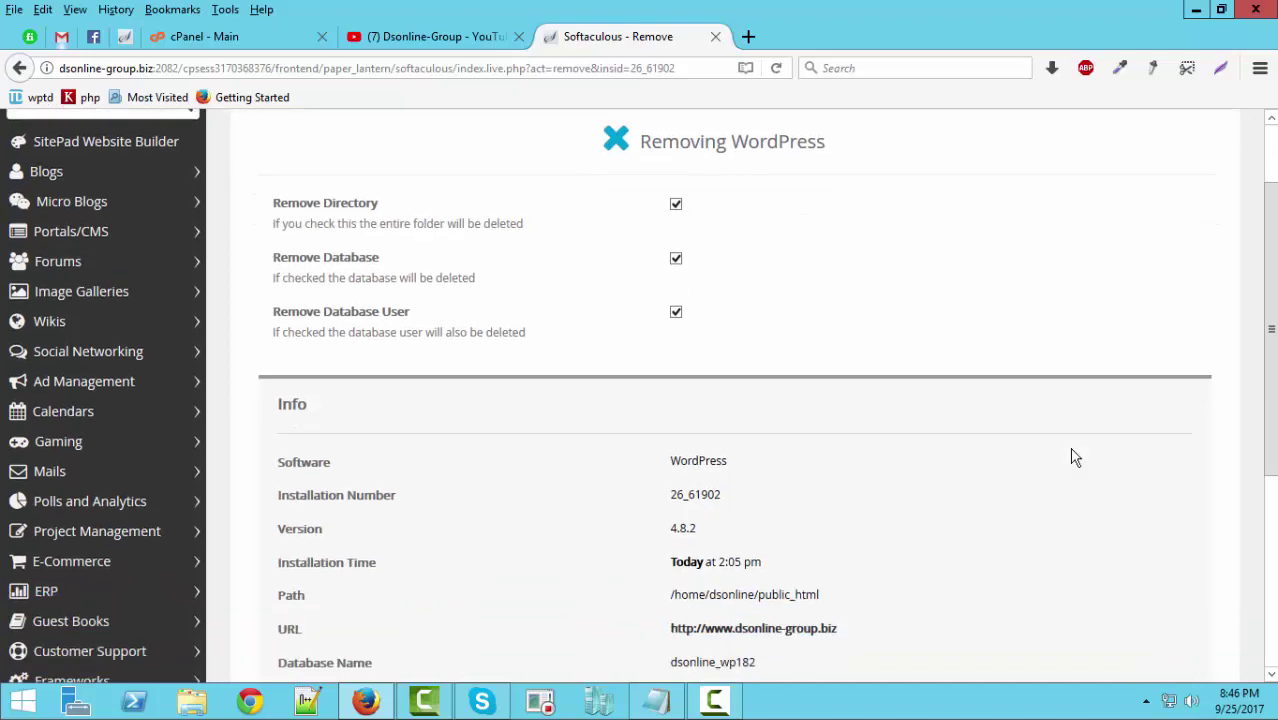
{"action": "left_click", "coordinate": [755, 497]}
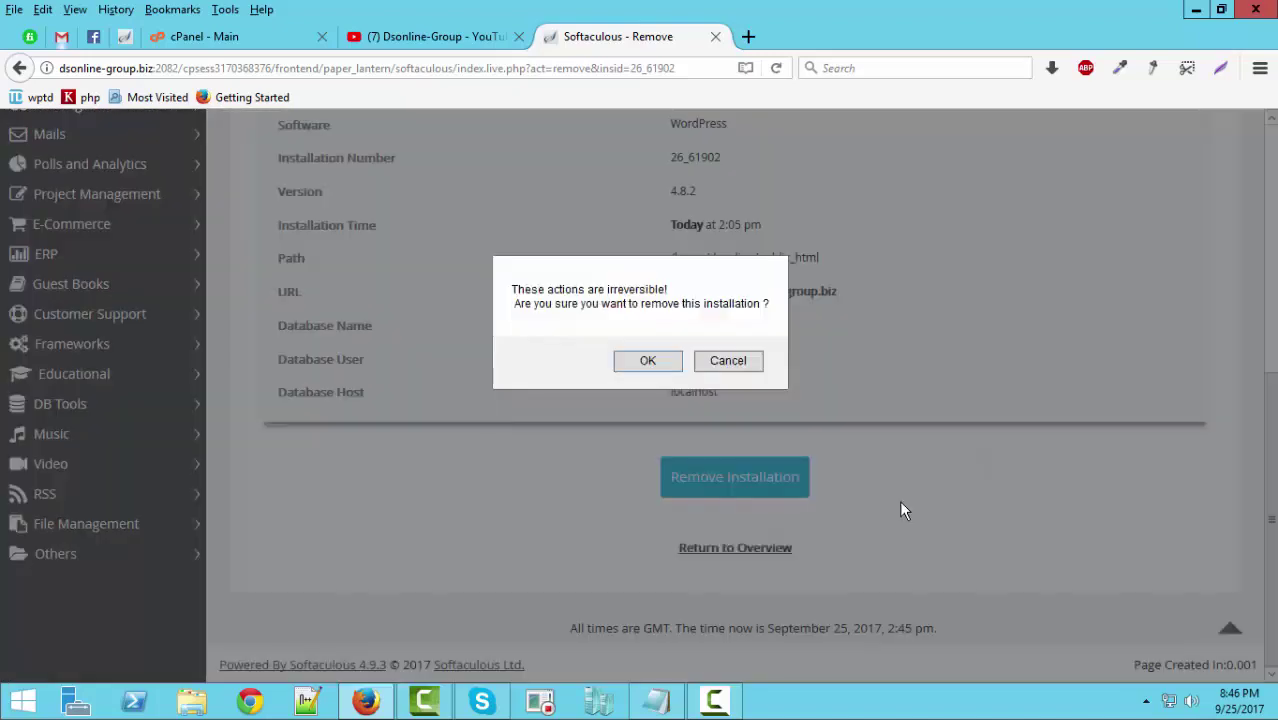
{"action": "left_click", "coordinate": [630, 362]}
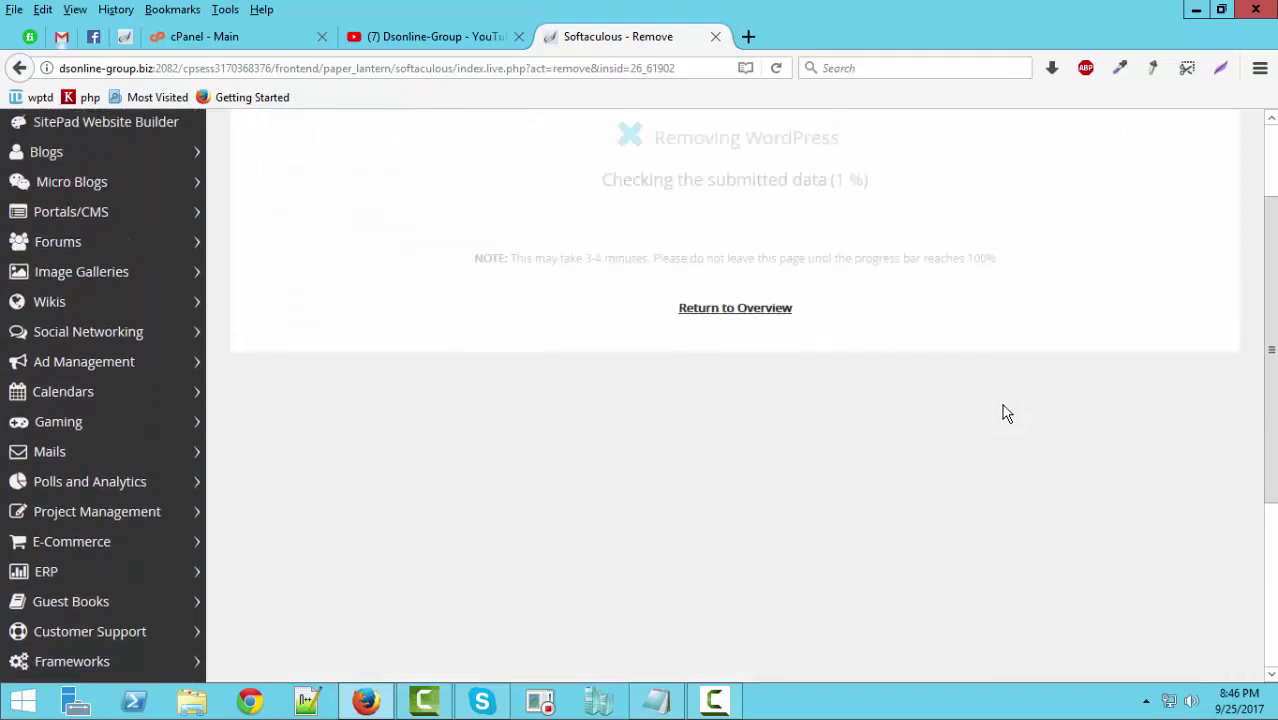
- Return to the WordPress overview, then close the Softaculous tab
{"action": "scroll", "coordinate": [1007, 411], "scroll_direction": "up", "scroll_amount": 2}
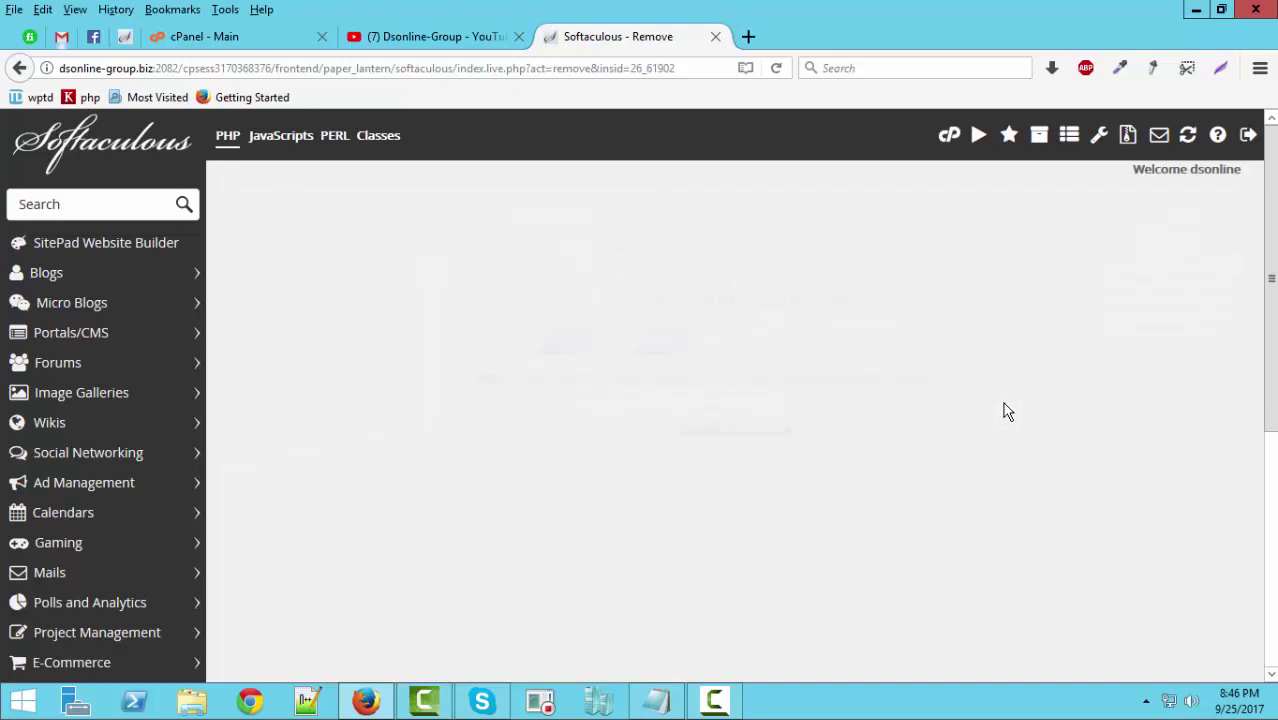
{"action": "left_click", "coordinate": [726, 326]}
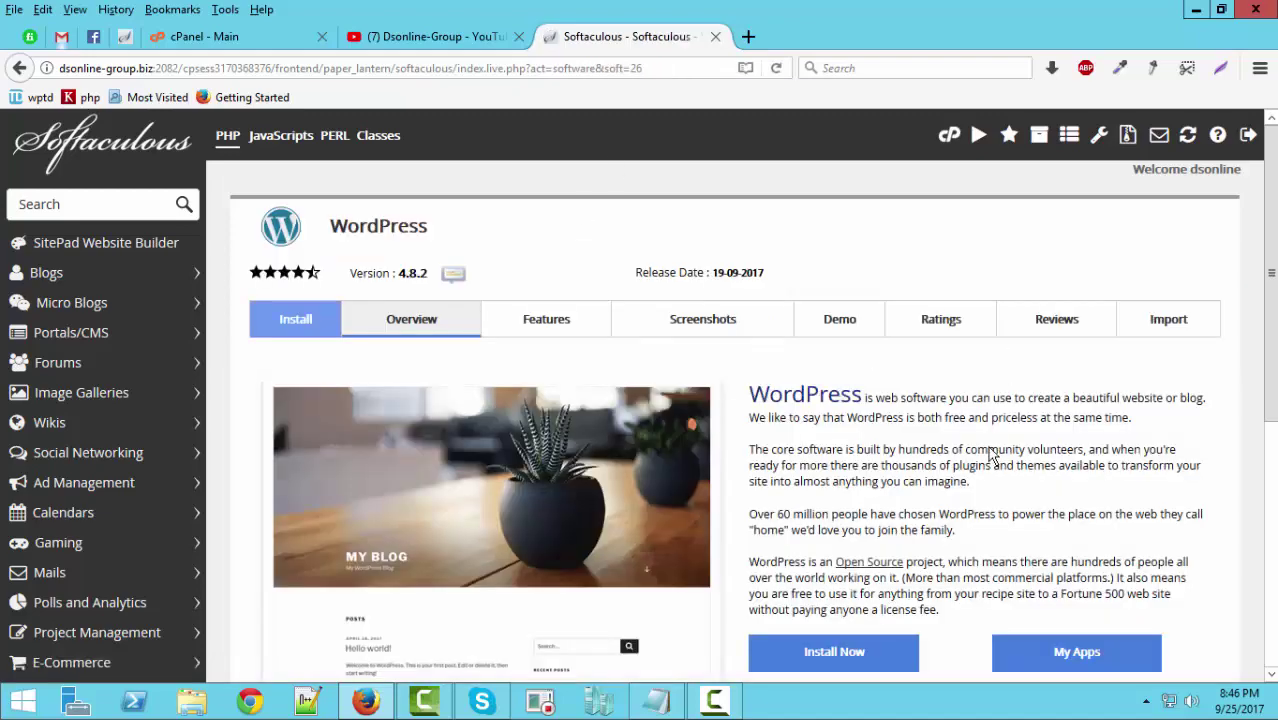
{"action": "scroll", "coordinate": [940, 410], "scroll_direction": "down", "scroll_amount": 5}
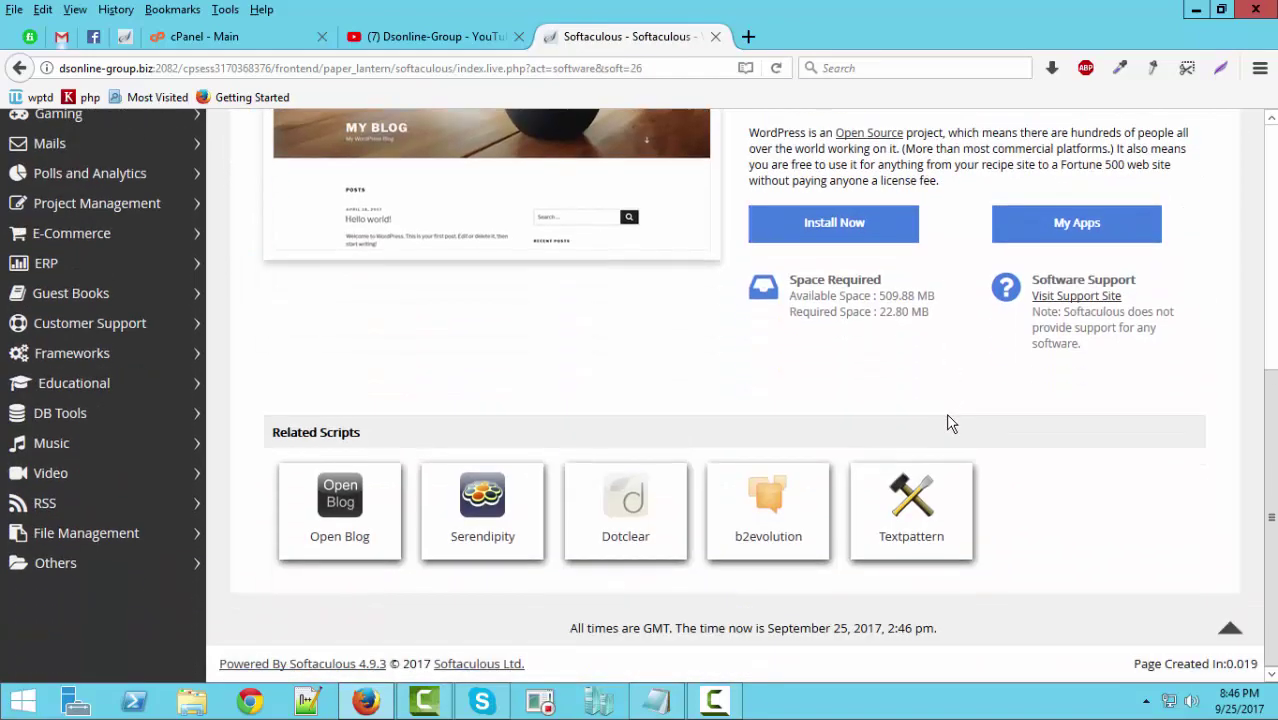
{"action": "scroll", "coordinate": [1047, 568], "scroll_direction": "up", "scroll_amount": 5}
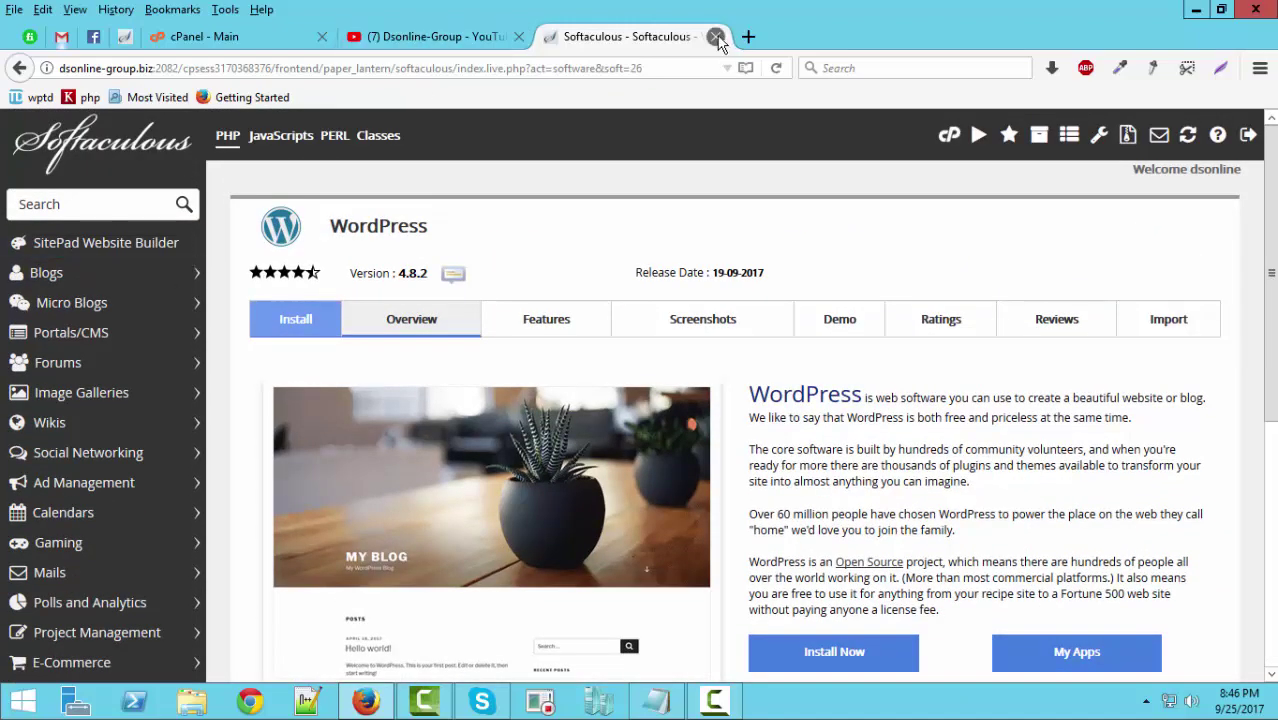
{"action": "key", "text": "ctrl+w"}
- Back on the cPanel dashboard, open WordPress in Softaculous and begin a new install
{"action": "key", "text": "ctrl+shift+Tab"}
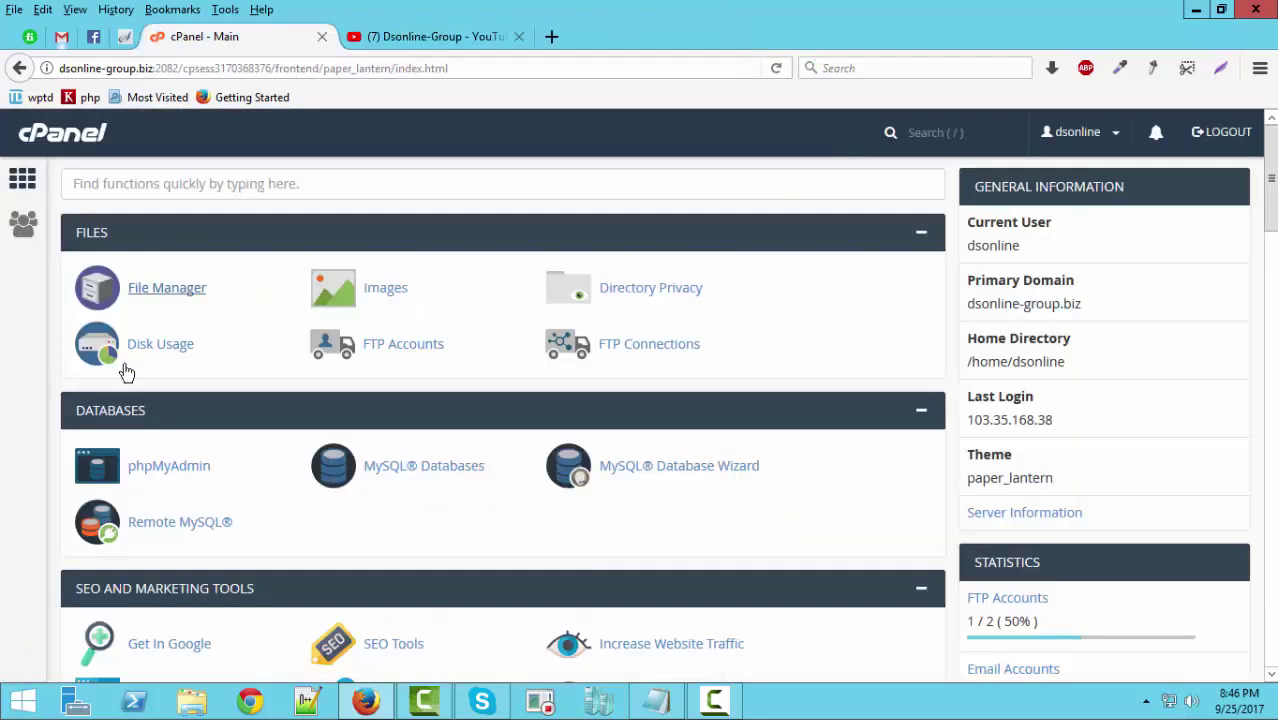
{"action": "scroll", "coordinate": [627, 415], "scroll_direction": "down", "scroll_amount": 15}
{"action": "scroll", "coordinate": [632, 422], "scroll_direction": "down", "scroll_amount": 3}
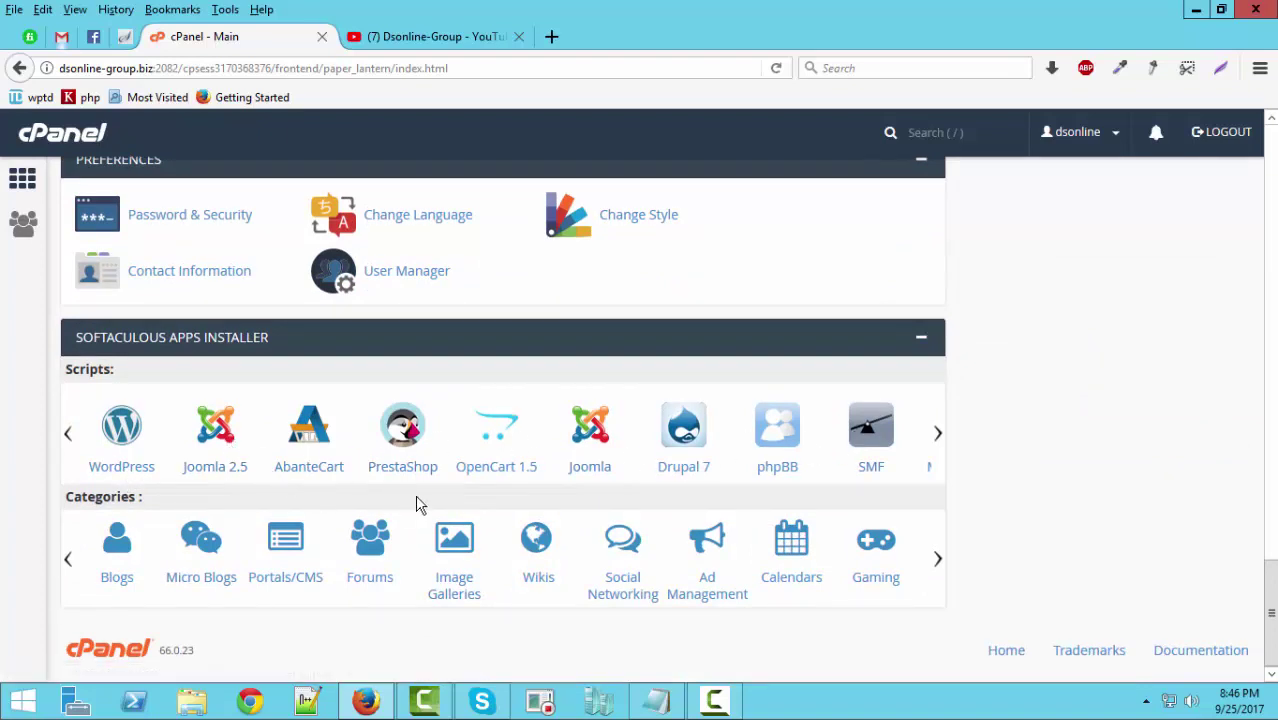
{"action": "left_click", "coordinate": [125, 474]}
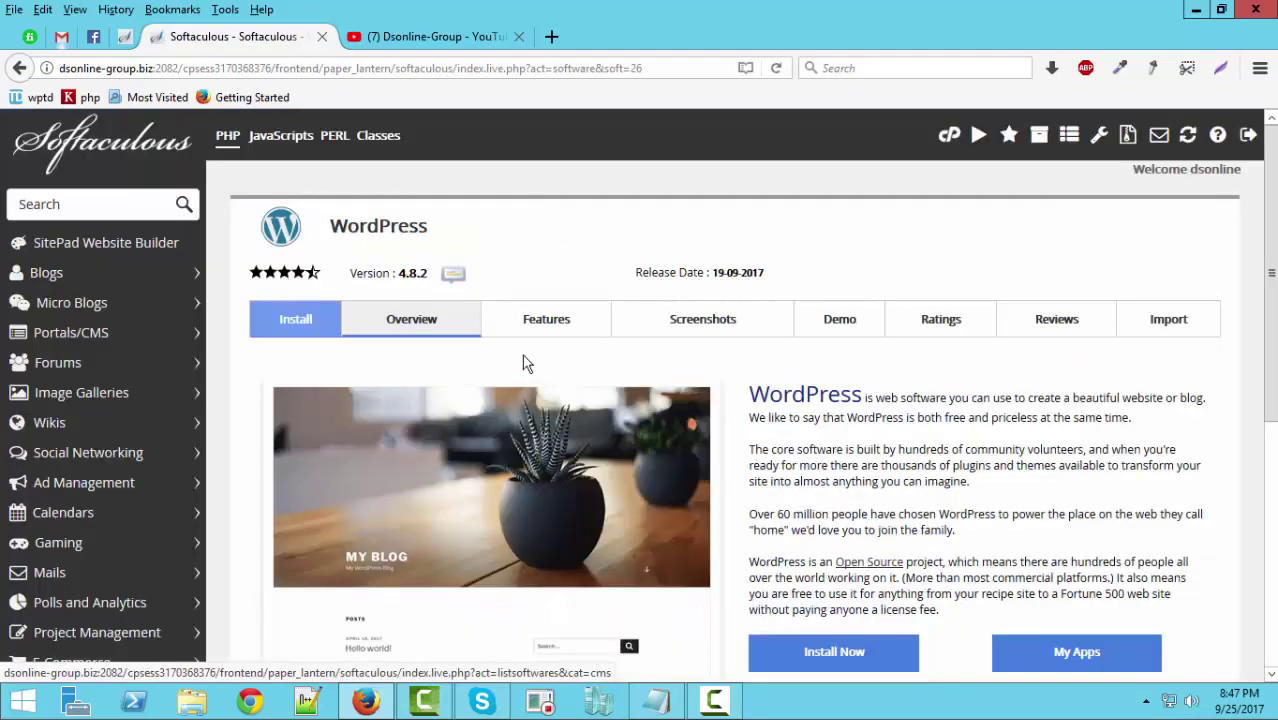
{"action": "scroll", "coordinate": [953, 528], "scroll_direction": "down", "scroll_amount": 4}
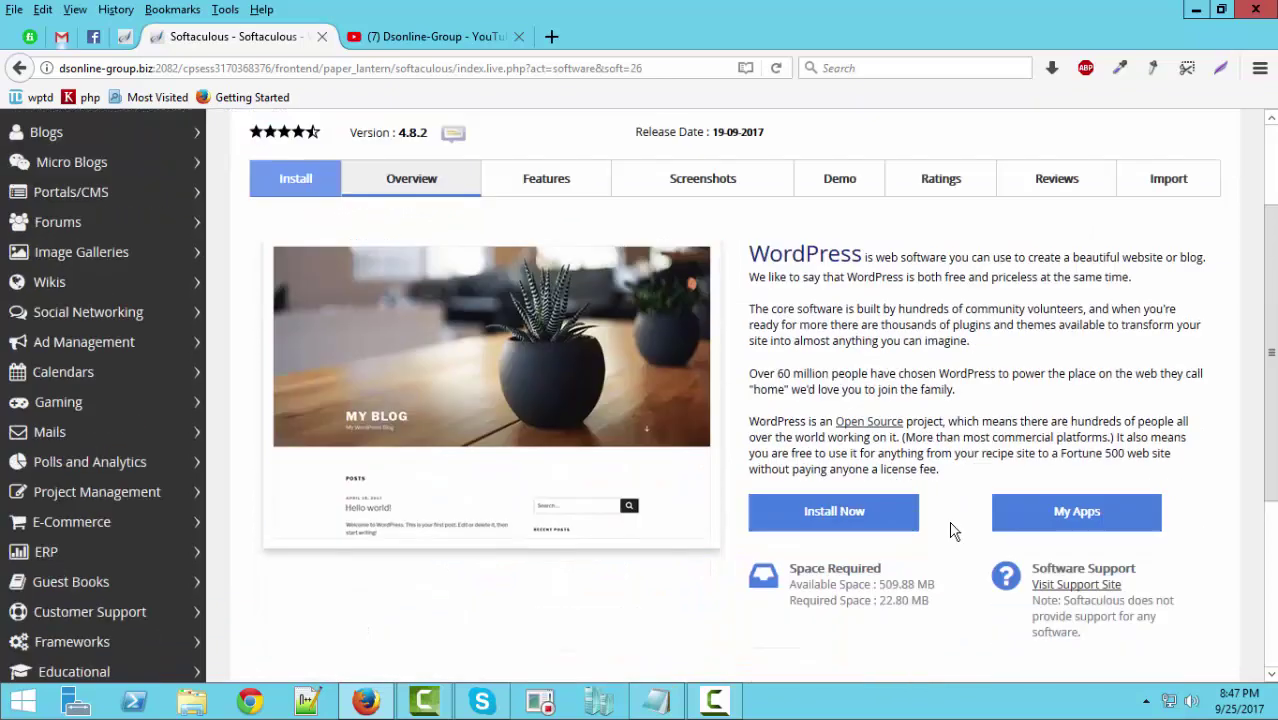
{"action": "left_click", "coordinate": [843, 443]}
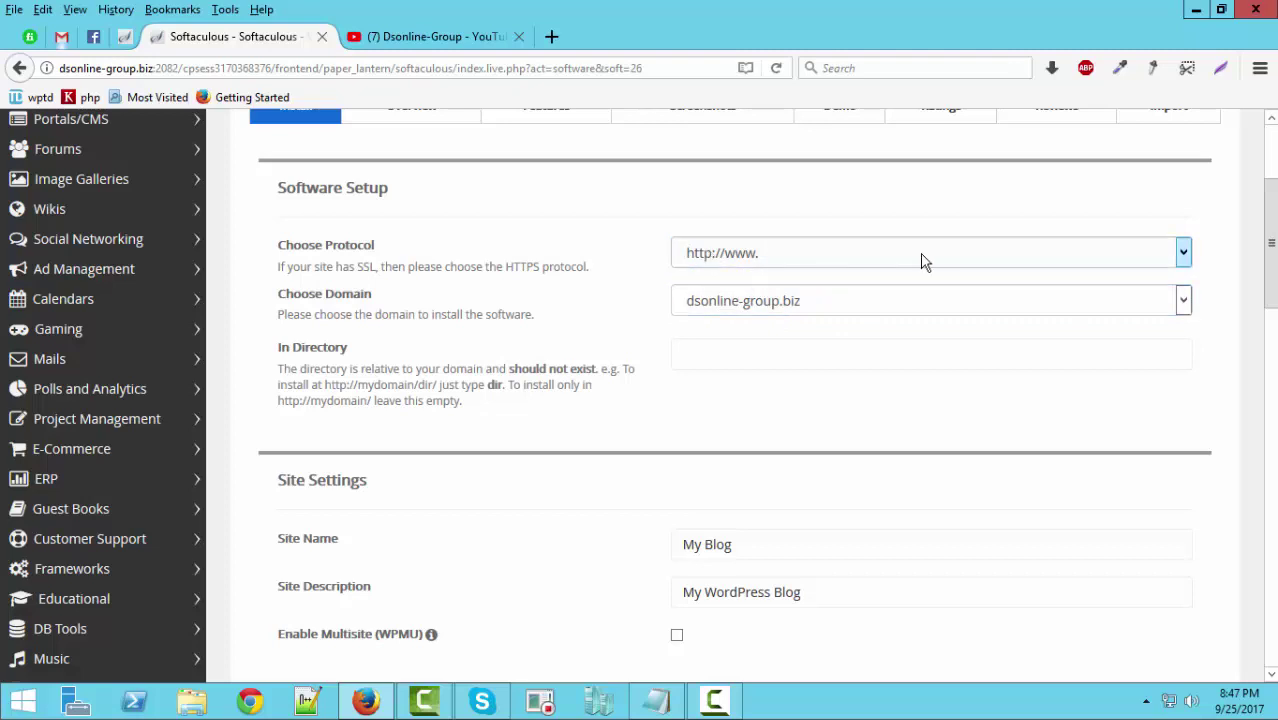
{"action": "left_click", "coordinate": [1182, 256]}
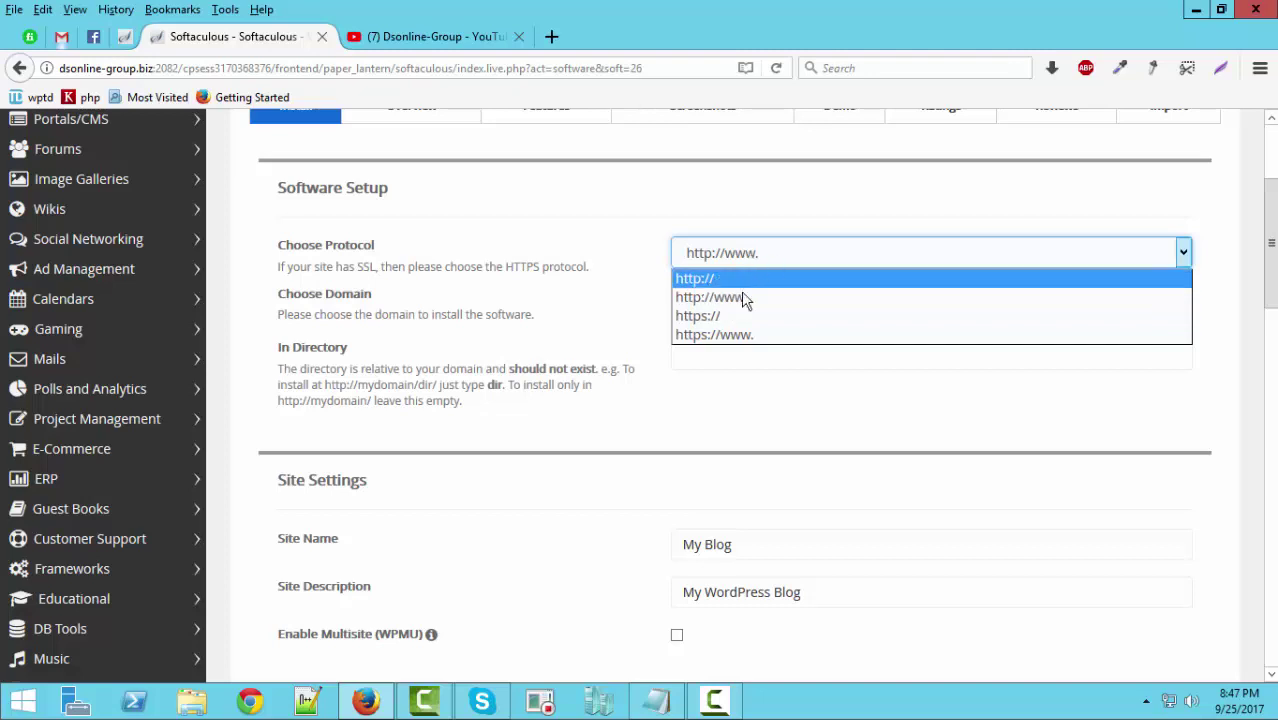
{"action": "left_click", "coordinate": [620, 234]}
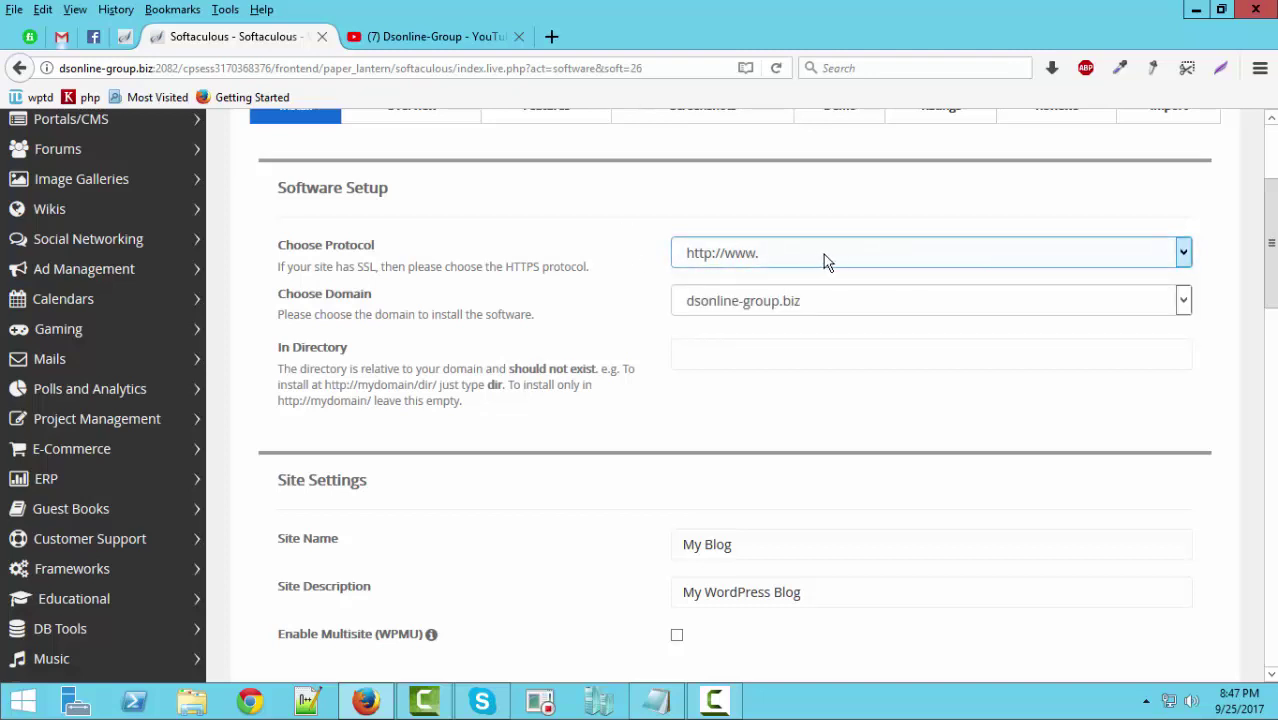
{"action": "left_click", "coordinate": [1185, 255]}
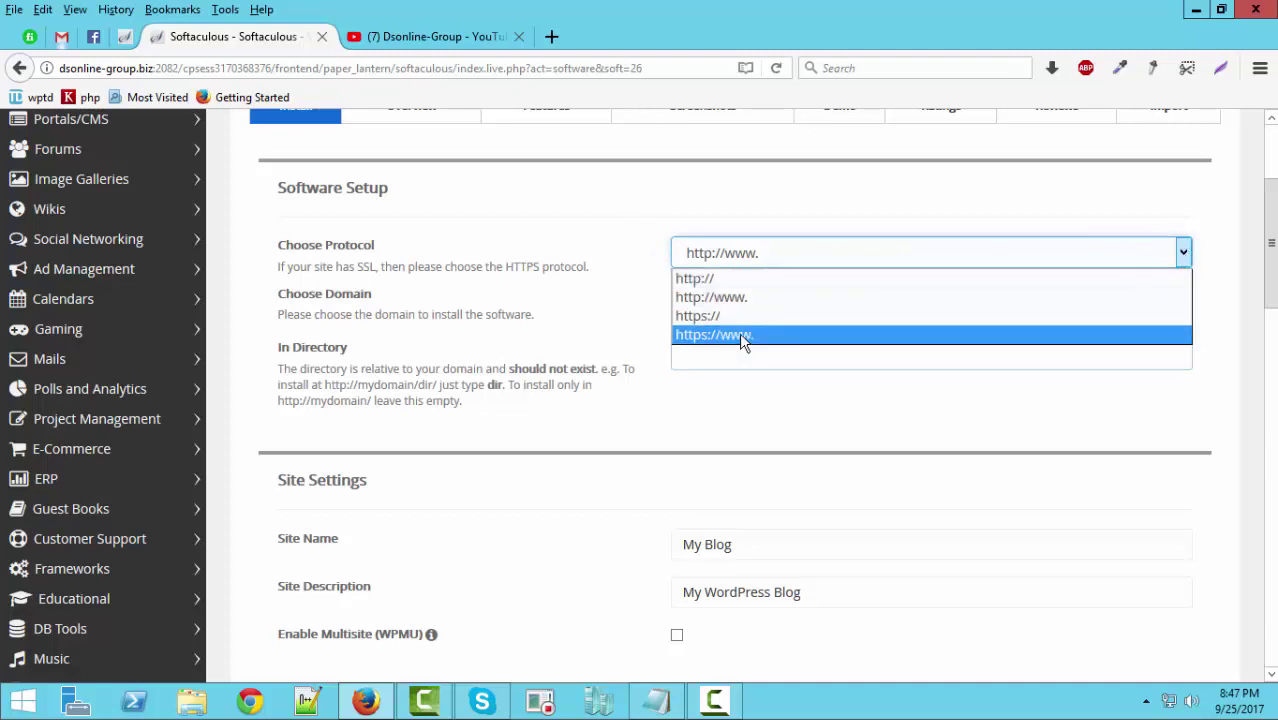
{"action": "left_click", "coordinate": [648, 230]}
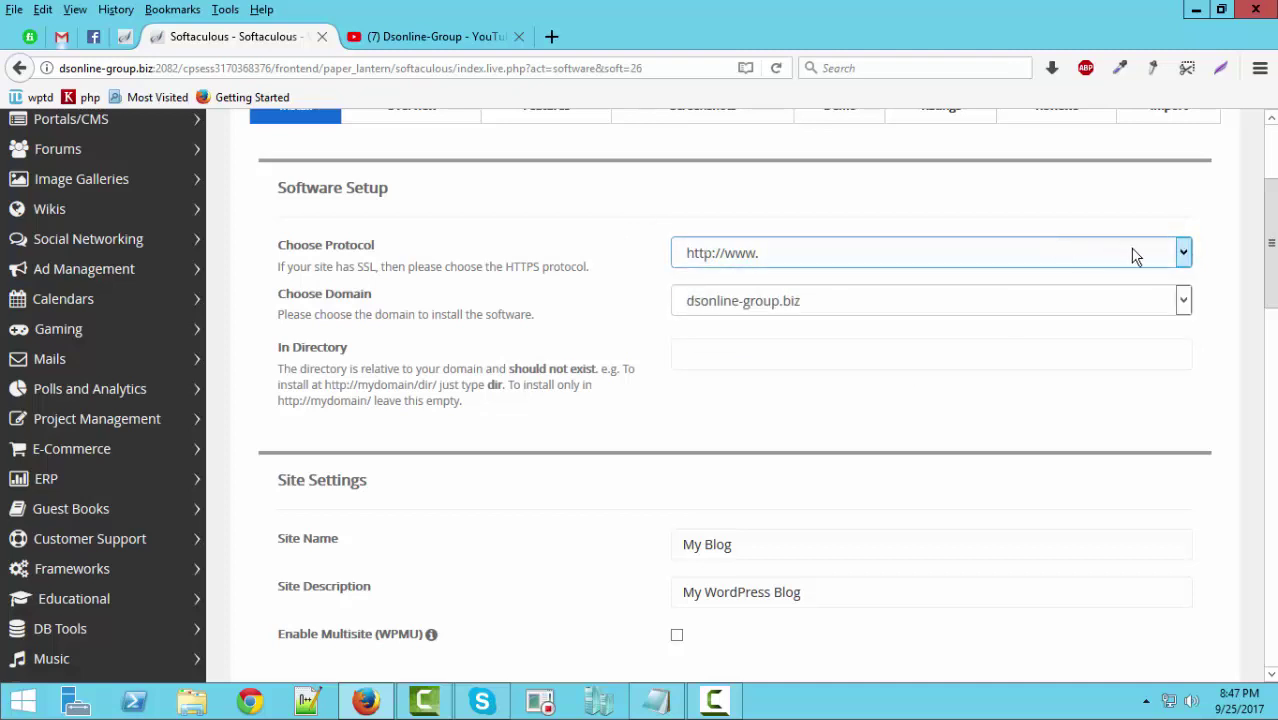
{"action": "left_click", "coordinate": [1183, 254]}
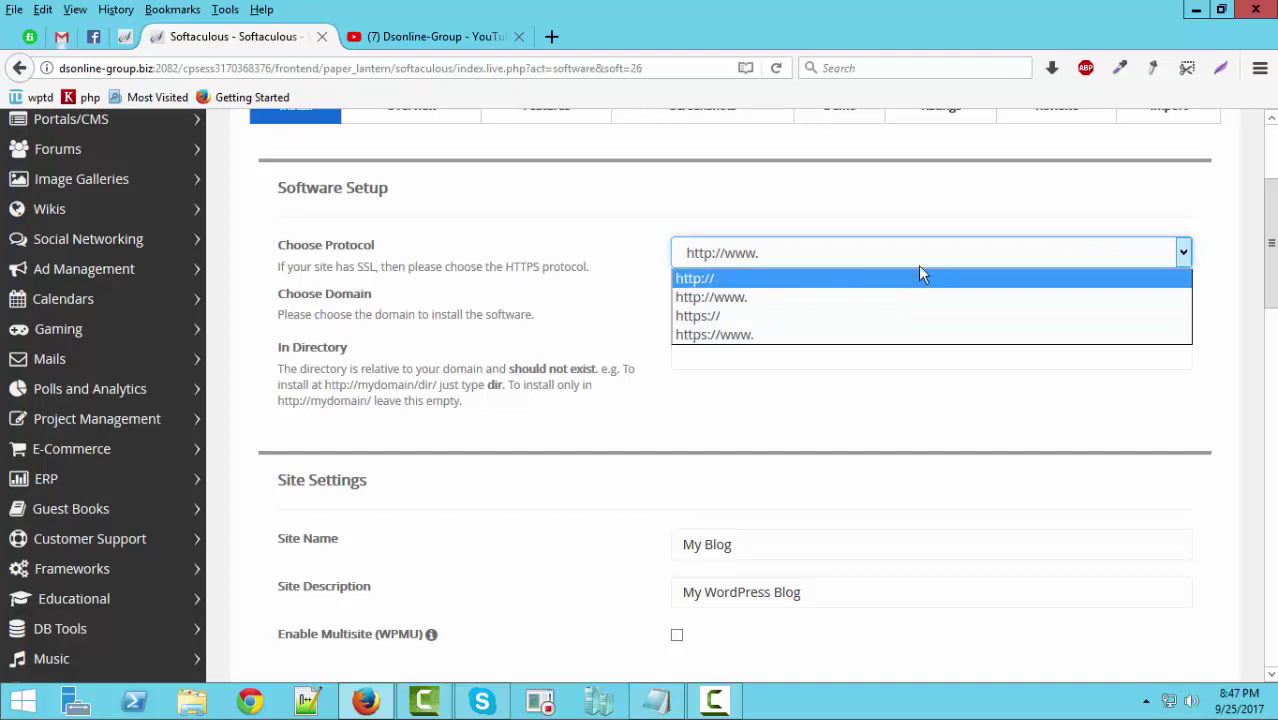
{"action": "left_click", "coordinate": [920, 277]}
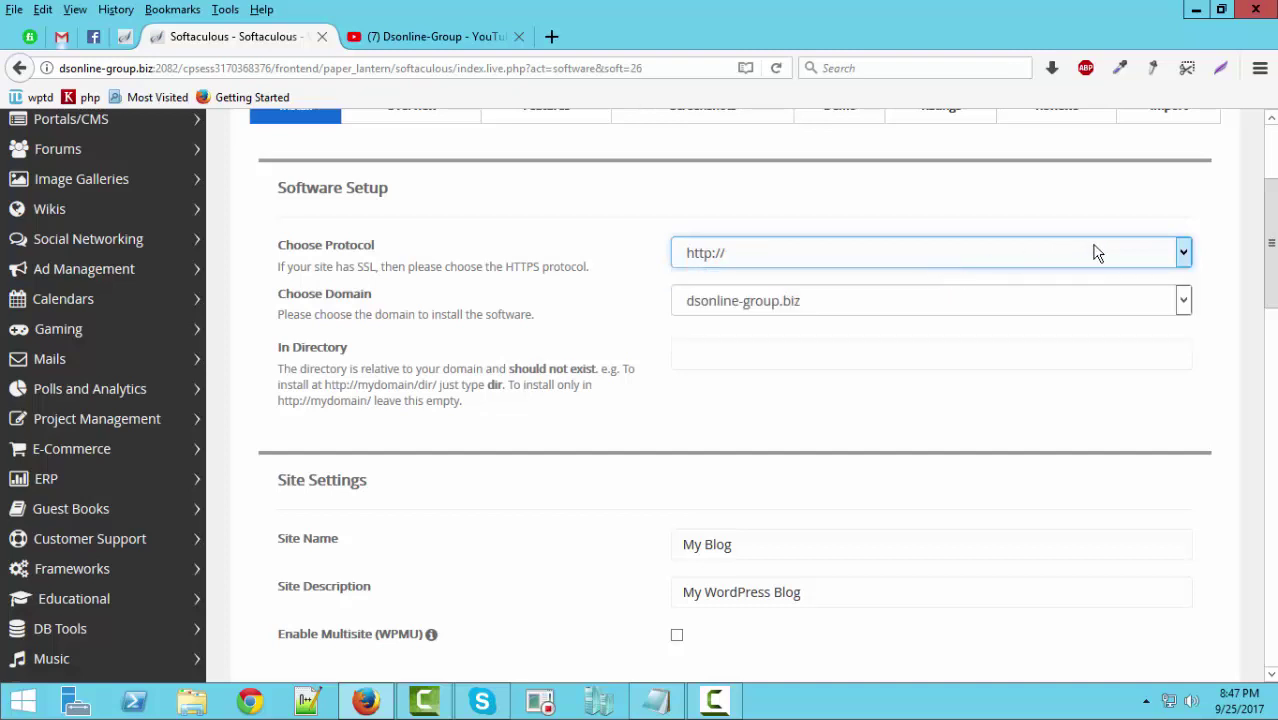
{"action": "left_click", "coordinate": [1183, 254]}
{"action": "left_click", "coordinate": [786, 297]}
{"action": "left_click", "coordinate": [778, 355]}
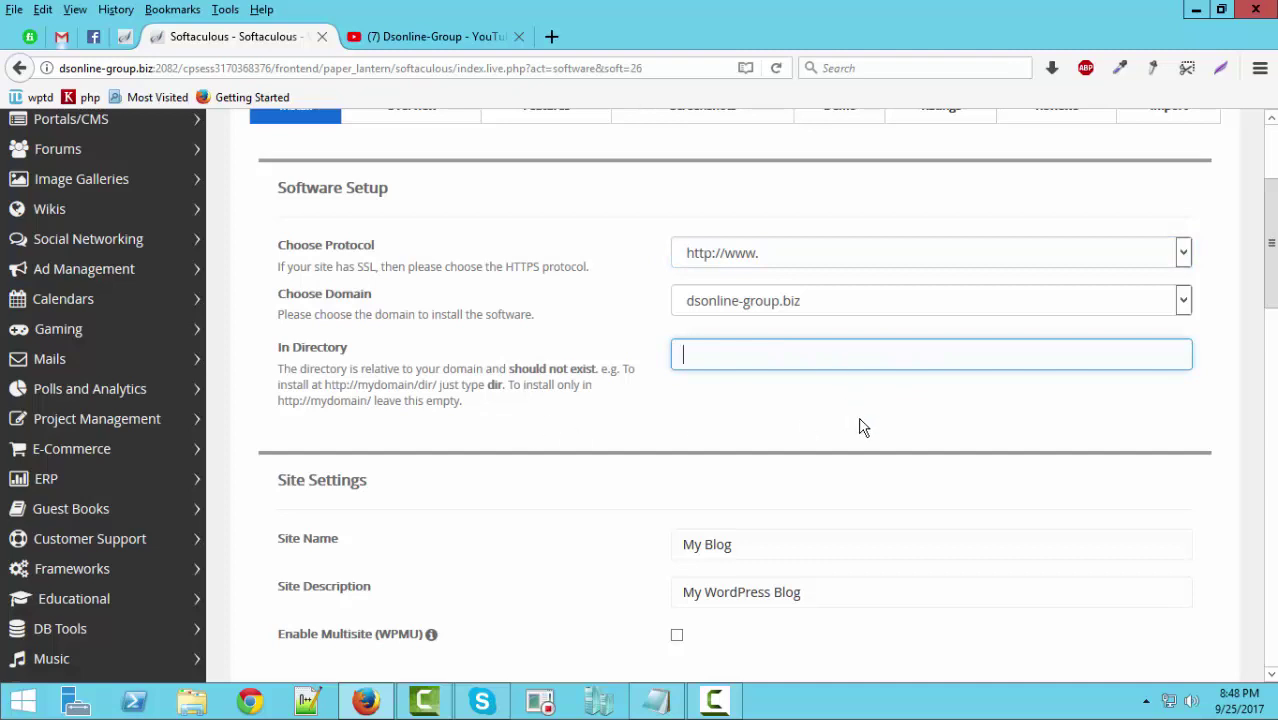
- Replace Site Name 'My Blog' with 'this is our site', leaving Enable Multisite unchecked
{"action": "scroll", "coordinate": [860, 427], "scroll_direction": "down", "scroll_amount": 2}
{"action": "left_click", "coordinate": [816, 337]}
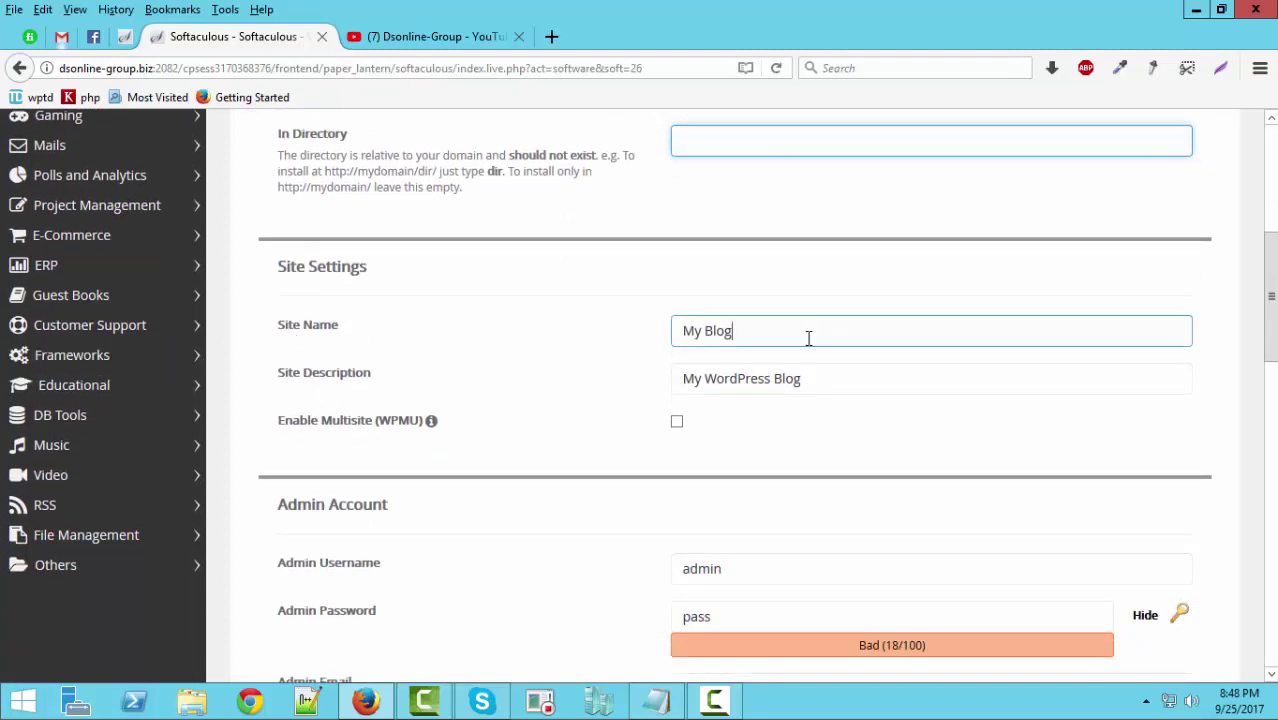
{"action": "left_click_drag", "start_coordinate": [808, 338], "coordinate": [557, 340]}
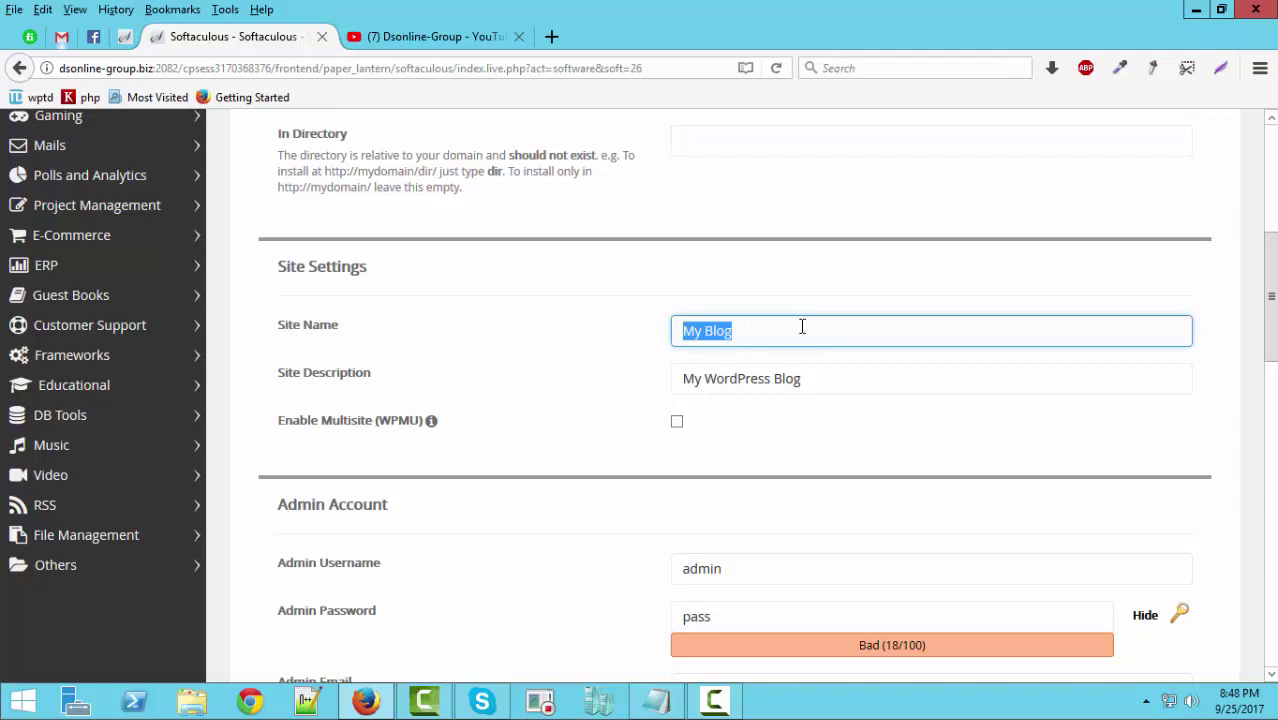
{"action": "type", "text": "this is our site"}
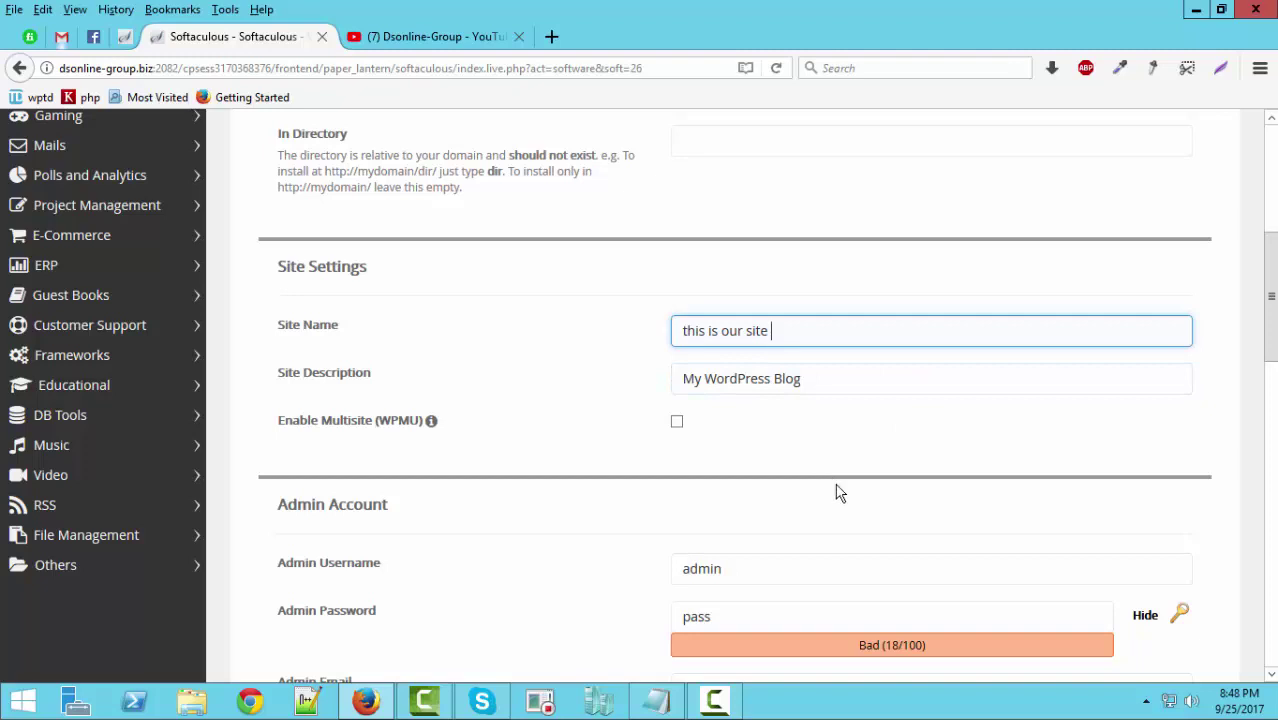
{"action": "left_click", "coordinate": [678, 424]}
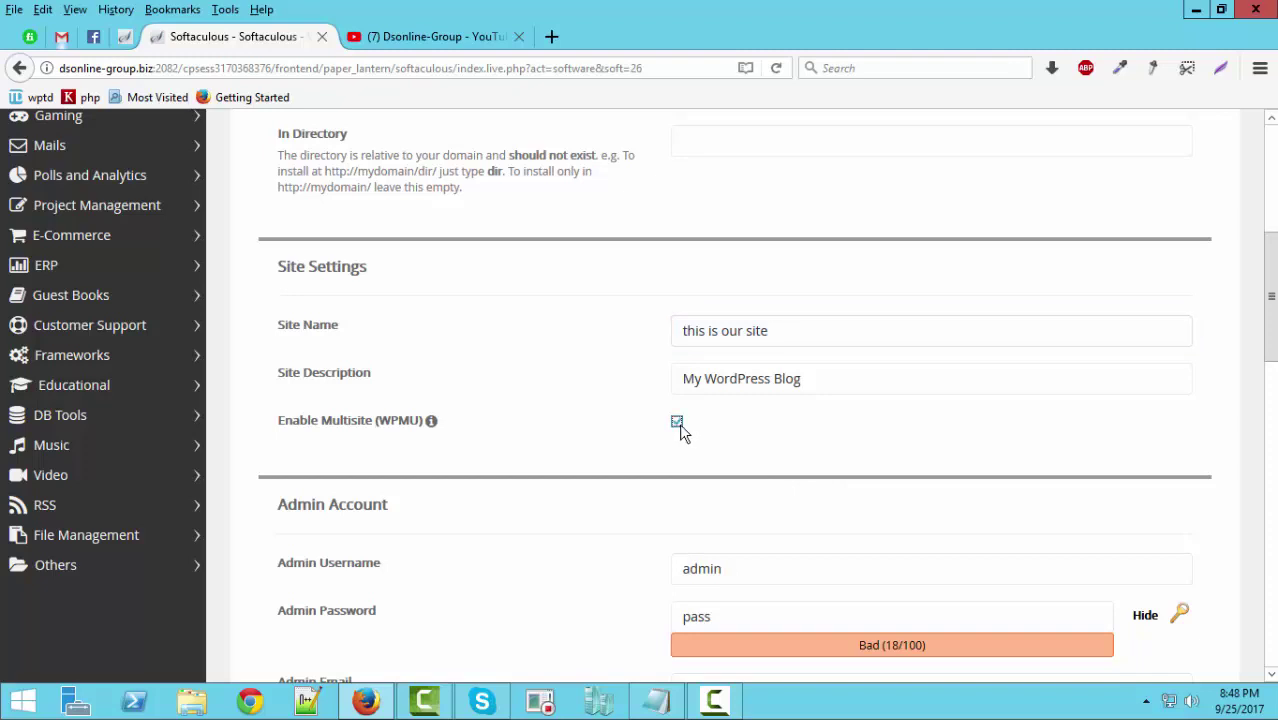
{"action": "left_click", "coordinate": [795, 427]}
- Keep the admin username as admin
{"action": "scroll", "coordinate": [560, 445], "scroll_direction": "down", "scroll_amount": 2}
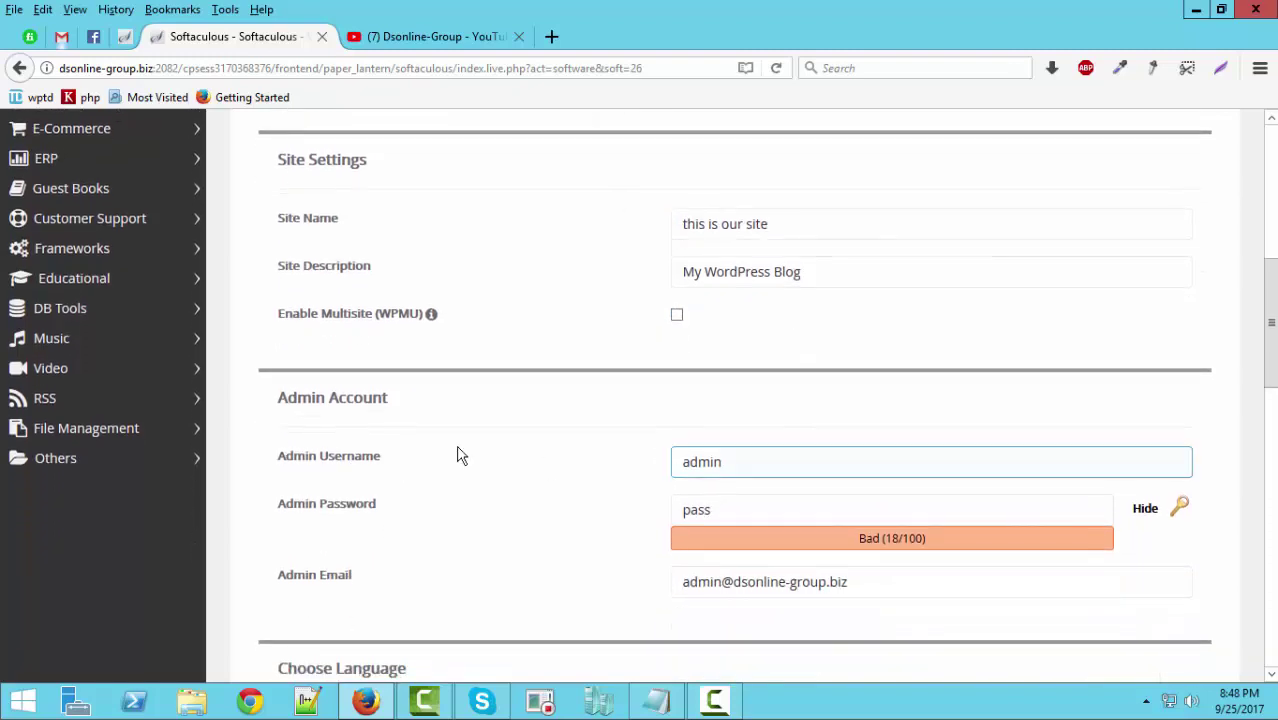
{"action": "left_click", "coordinate": [747, 465]}
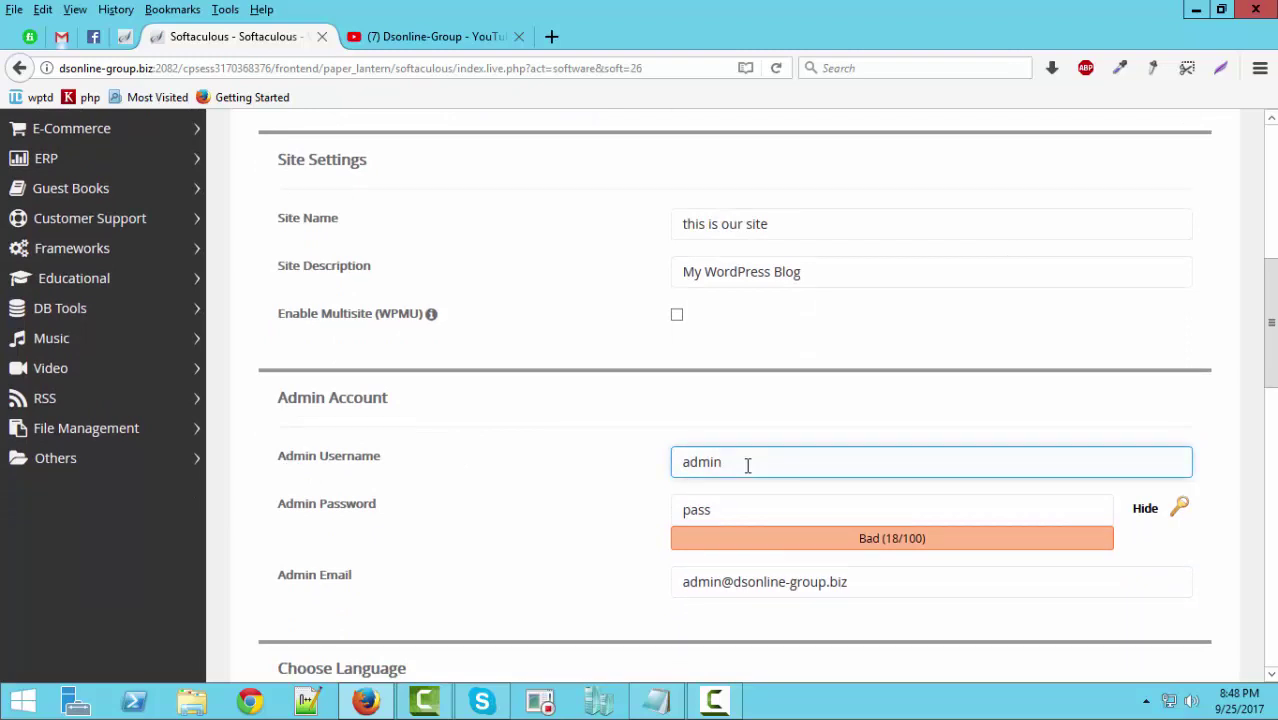
{"action": "left_click_drag", "start_coordinate": [747, 463], "coordinate": [639, 474]}
{"action": "left_click", "coordinate": [744, 462]}
- Replace the default admin password with a new strong password rated 78/100
{"action": "left_click", "coordinate": [720, 513]}
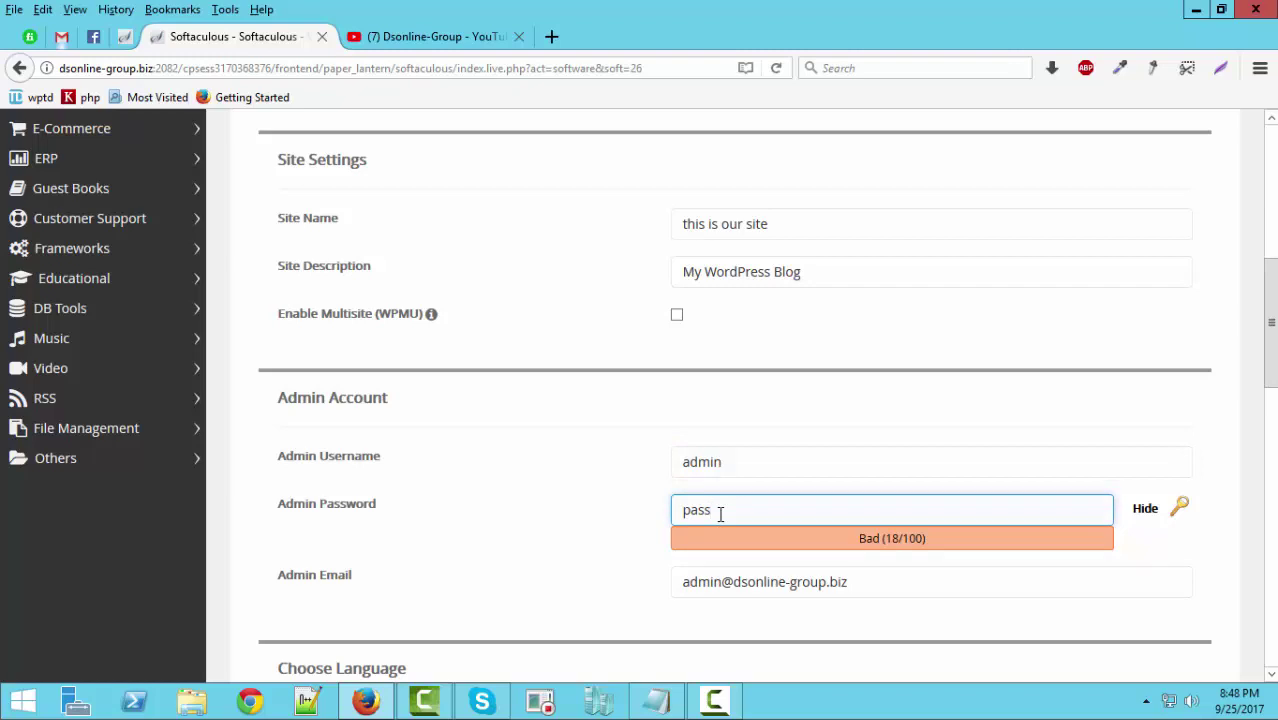
{"action": "key", "text": "Home"}
{"action": "key", "text": "Delete"}
{"action": "key", "text": "Delete"}
{"action": "key", "text": "Delete"}
{"action": "key", "text": "Delete"}
{"action": "key", "text": "End"}
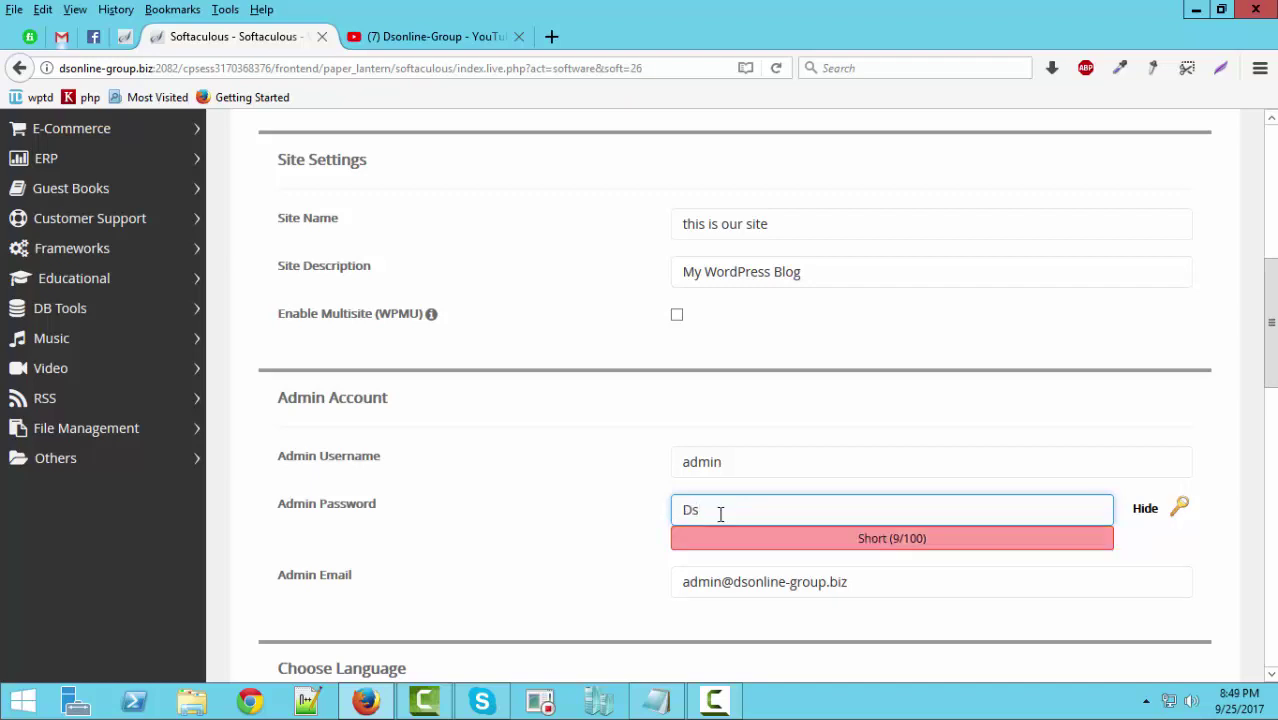
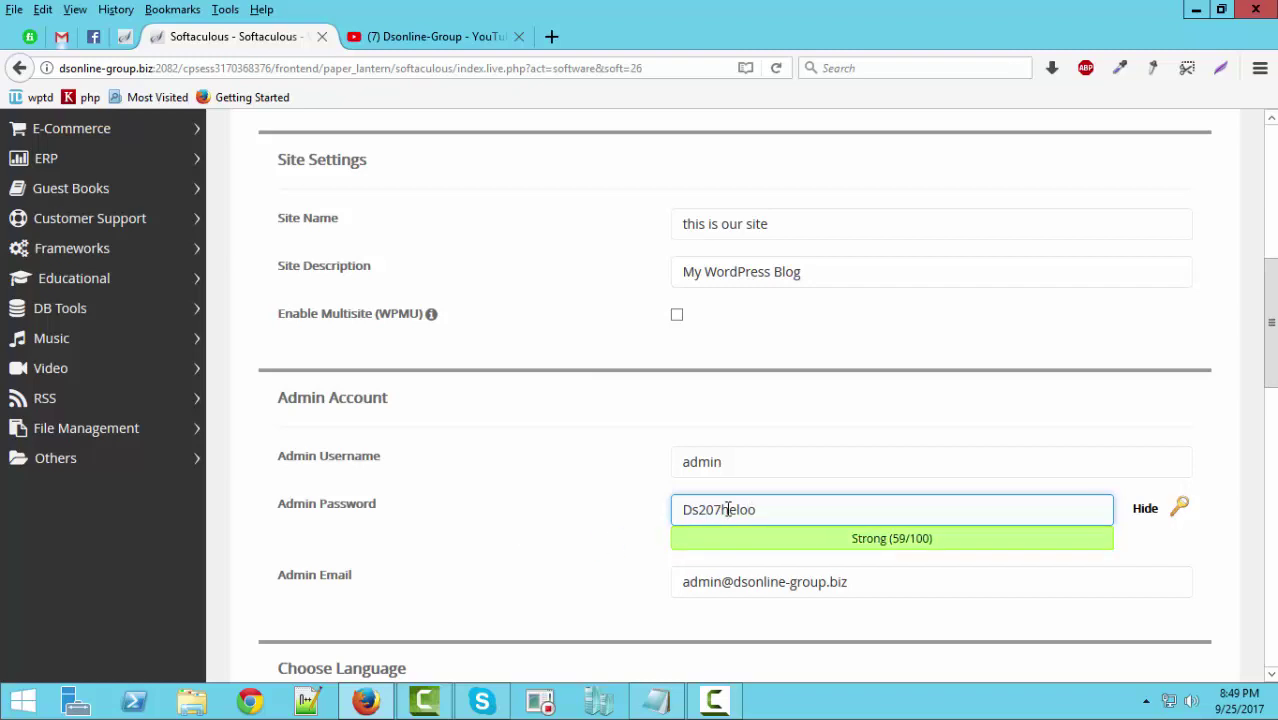
{"action": "left_click", "coordinate": [736, 509]}
{"action": "key", "text": "Tab"}
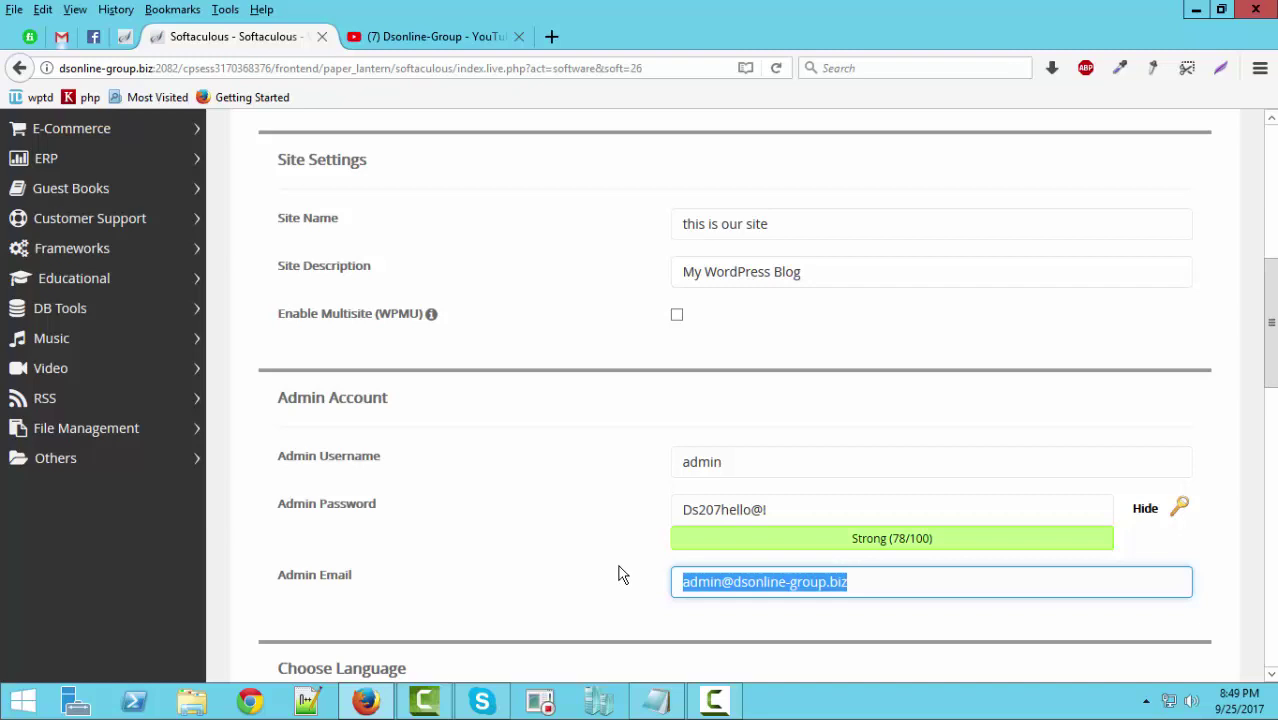
- Leave the admin e-mail address unchanged
{"action": "scroll", "coordinate": [619, 572], "scroll_direction": "down", "scroll_amount": 2}
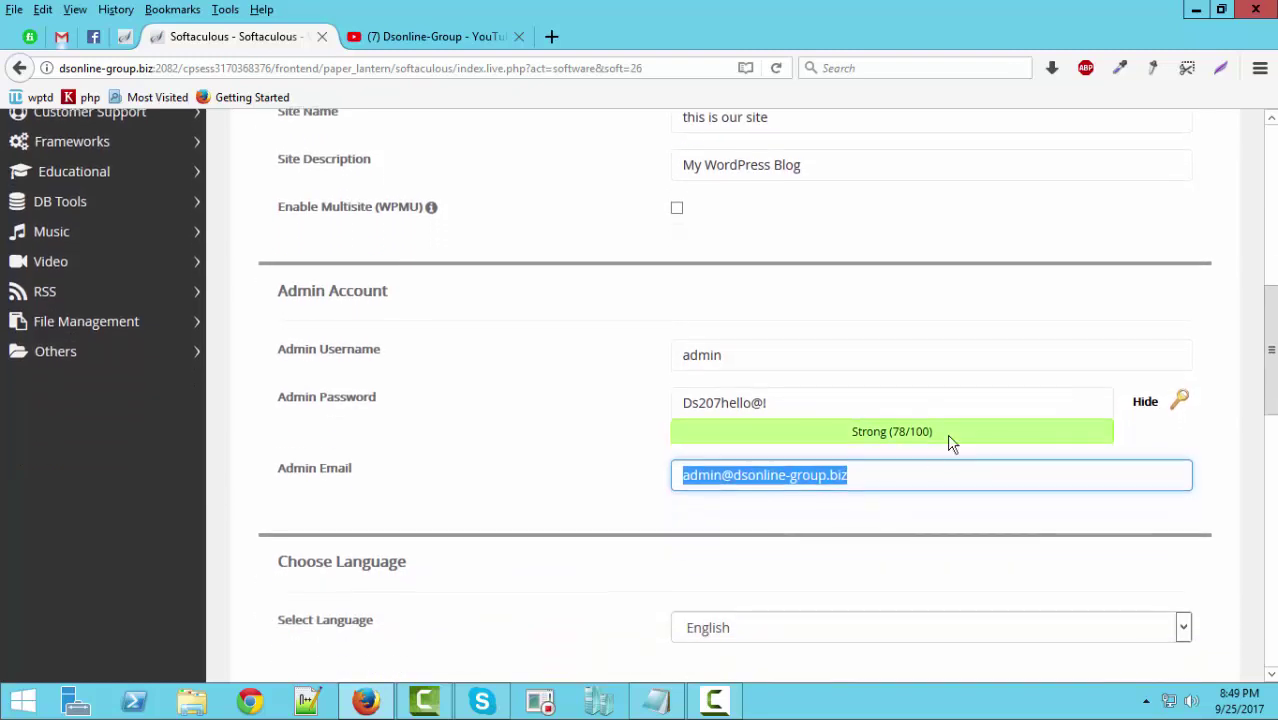
{"action": "left_click", "coordinate": [862, 485]}
{"action": "left_click_drag", "start_coordinate": [862, 485], "coordinate": [643, 488]}
{"action": "left_click", "coordinate": [558, 488]}
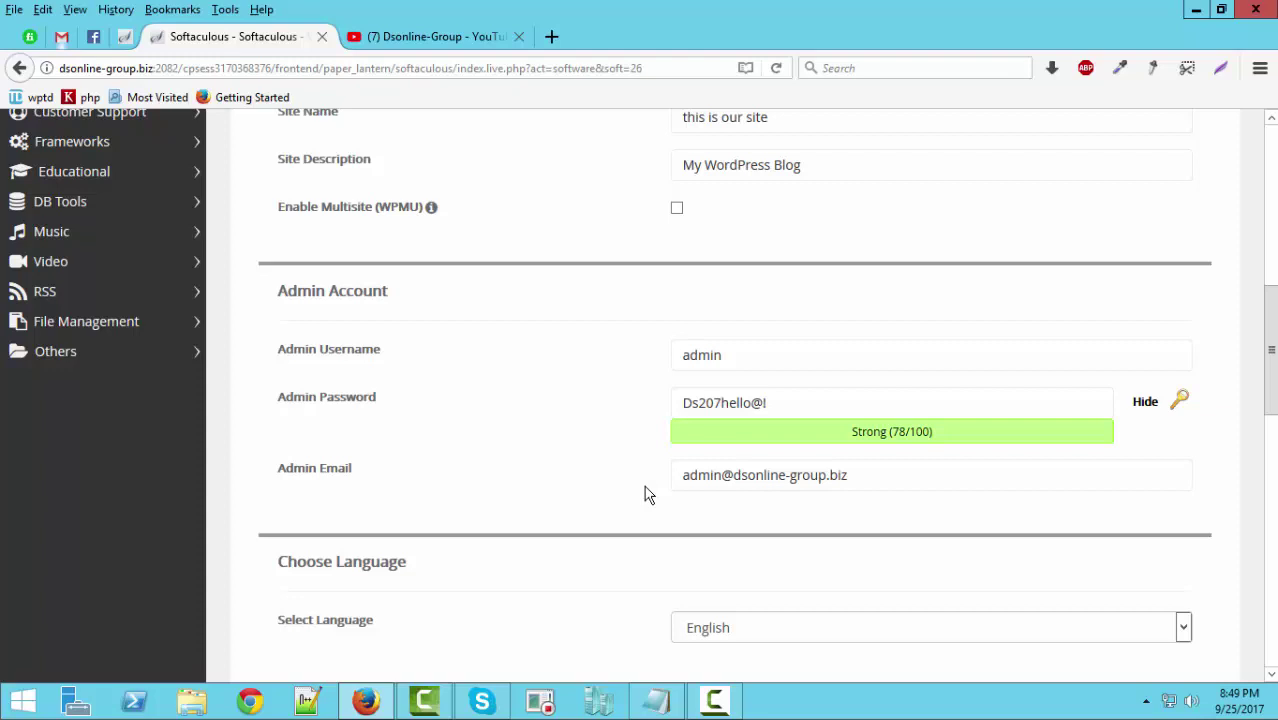
{"action": "scroll", "coordinate": [645, 493], "scroll_direction": "down", "scroll_amount": 3}
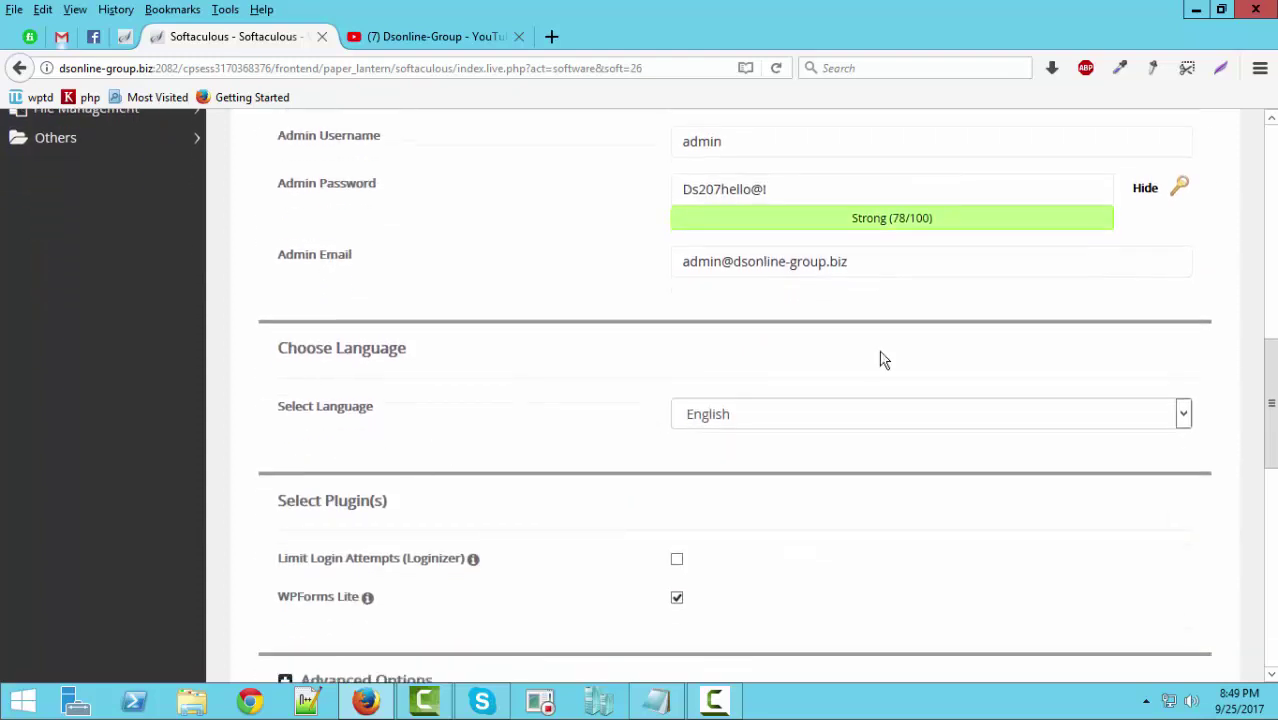
{"action": "left_click", "coordinate": [1182, 416]}
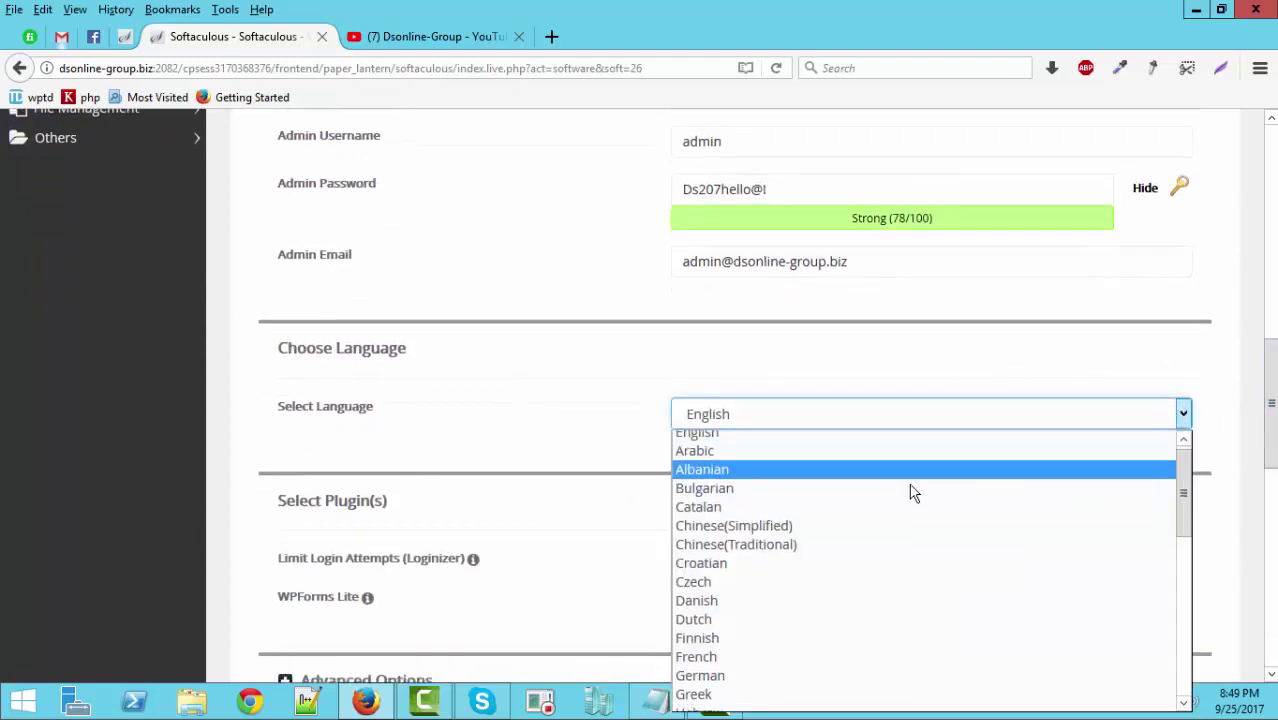
{"action": "scroll", "coordinate": [913, 491], "scroll_direction": "down", "scroll_amount": 7}
{"action": "scroll", "coordinate": [916, 508], "scroll_direction": "up", "scroll_amount": 7}
{"action": "left_click", "coordinate": [648, 414]}
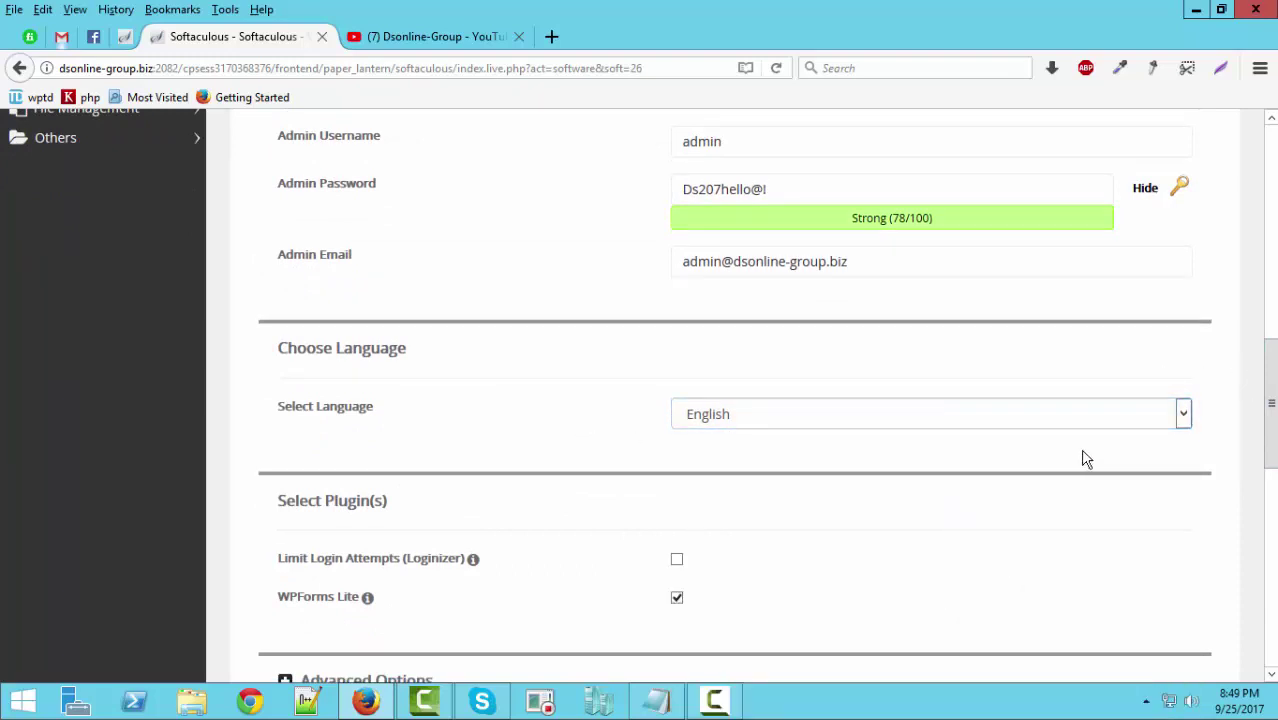
{"action": "scroll", "coordinate": [1089, 459], "scroll_direction": "down", "scroll_amount": 1}
{"action": "scroll", "coordinate": [1089, 459], "scroll_direction": "down", "scroll_amount": 2}
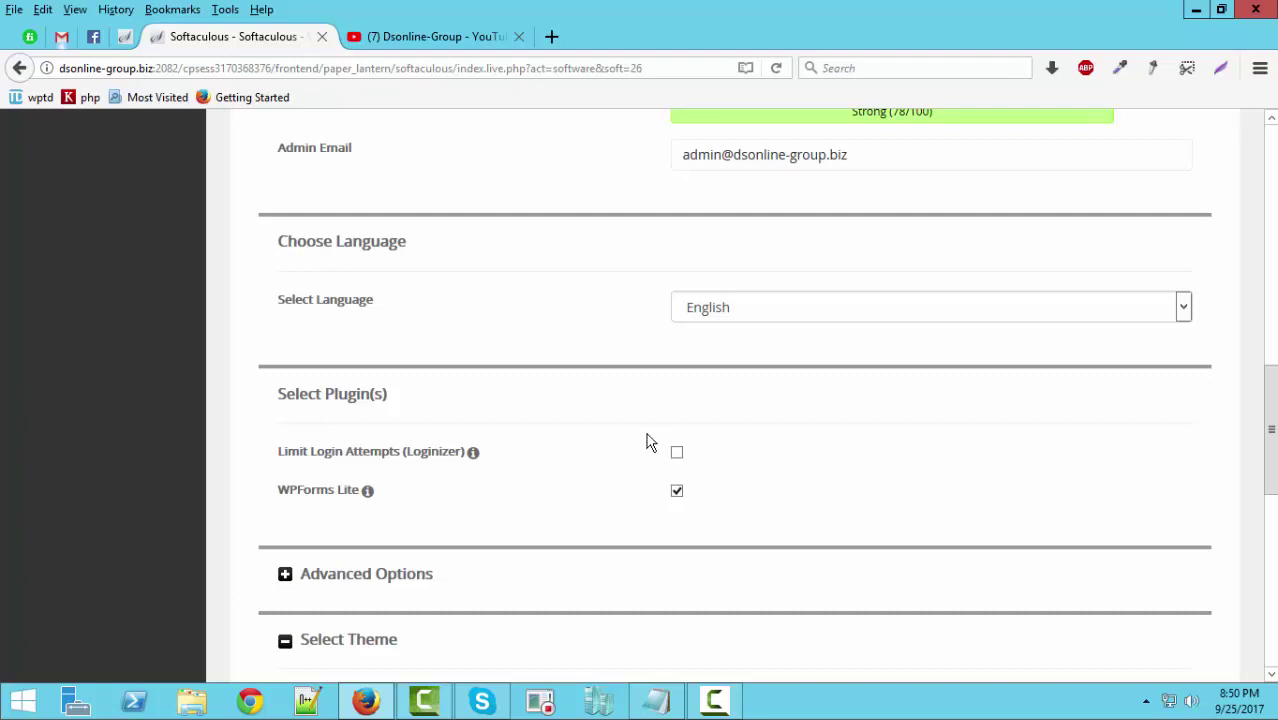
- In Advanced Options, confirm database name wp155 and table prefix wpqh_, then collapse the section
{"action": "left_click", "coordinate": [286, 577]}
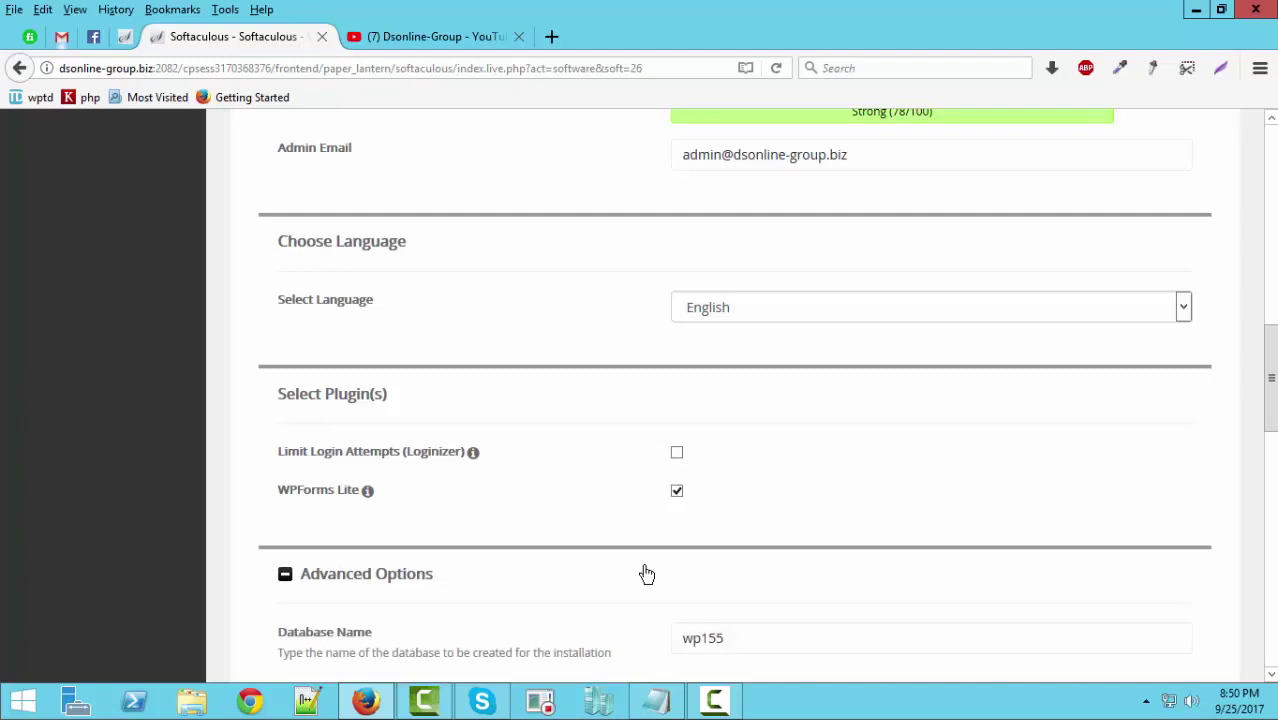
{"action": "scroll", "coordinate": [690, 545], "scroll_direction": "down", "scroll_amount": 1}
{"action": "scroll", "coordinate": [739, 536], "scroll_direction": "down", "scroll_amount": 6}
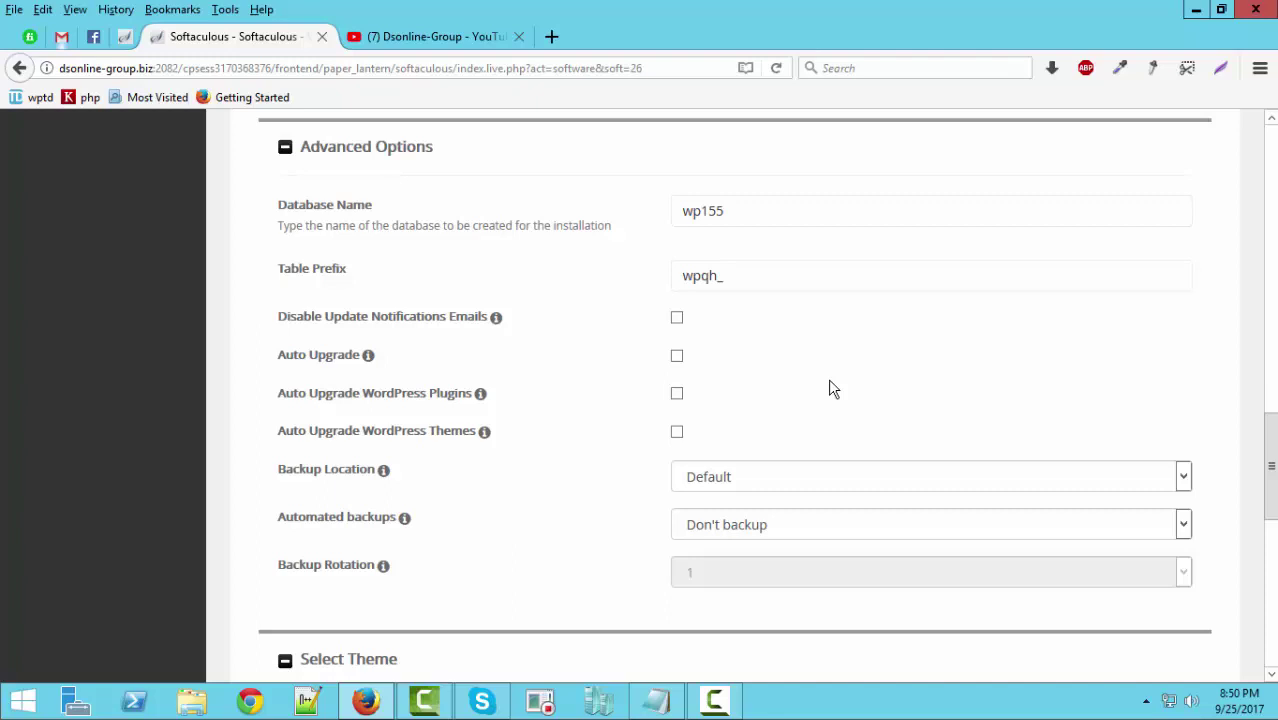
{"action": "left_click", "coordinate": [751, 207]}
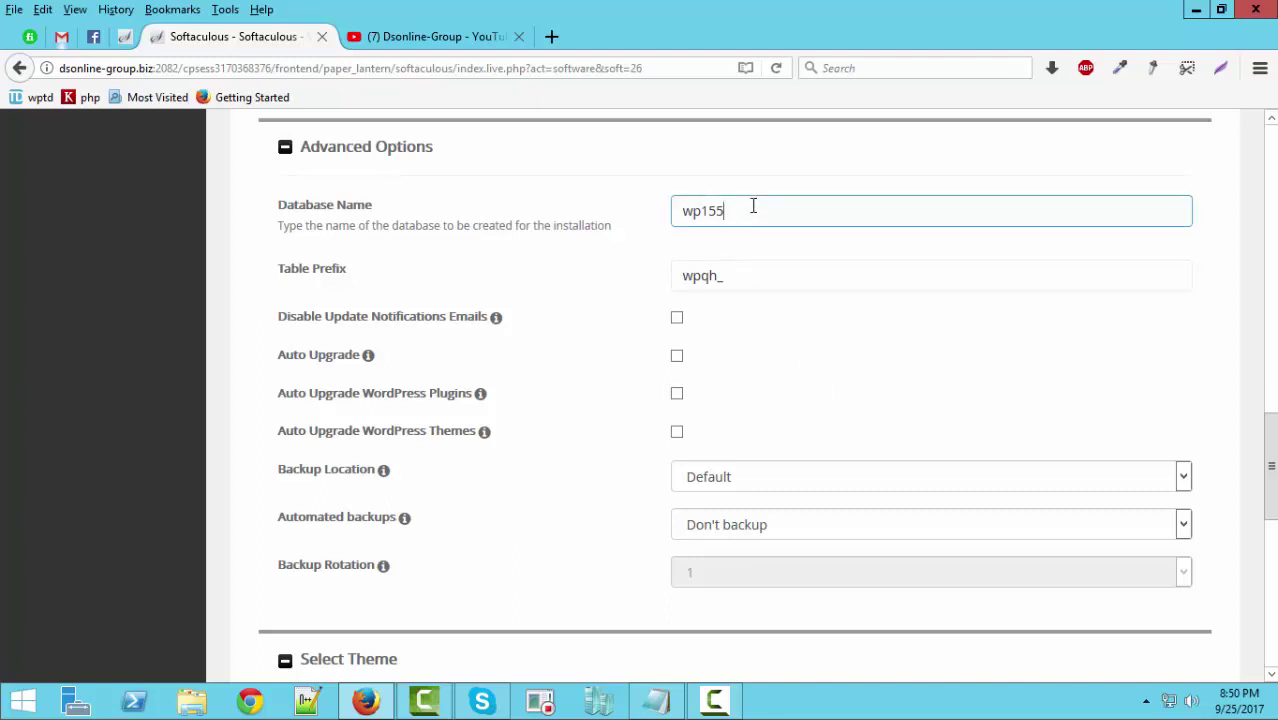
{"action": "left_click", "coordinate": [750, 283]}
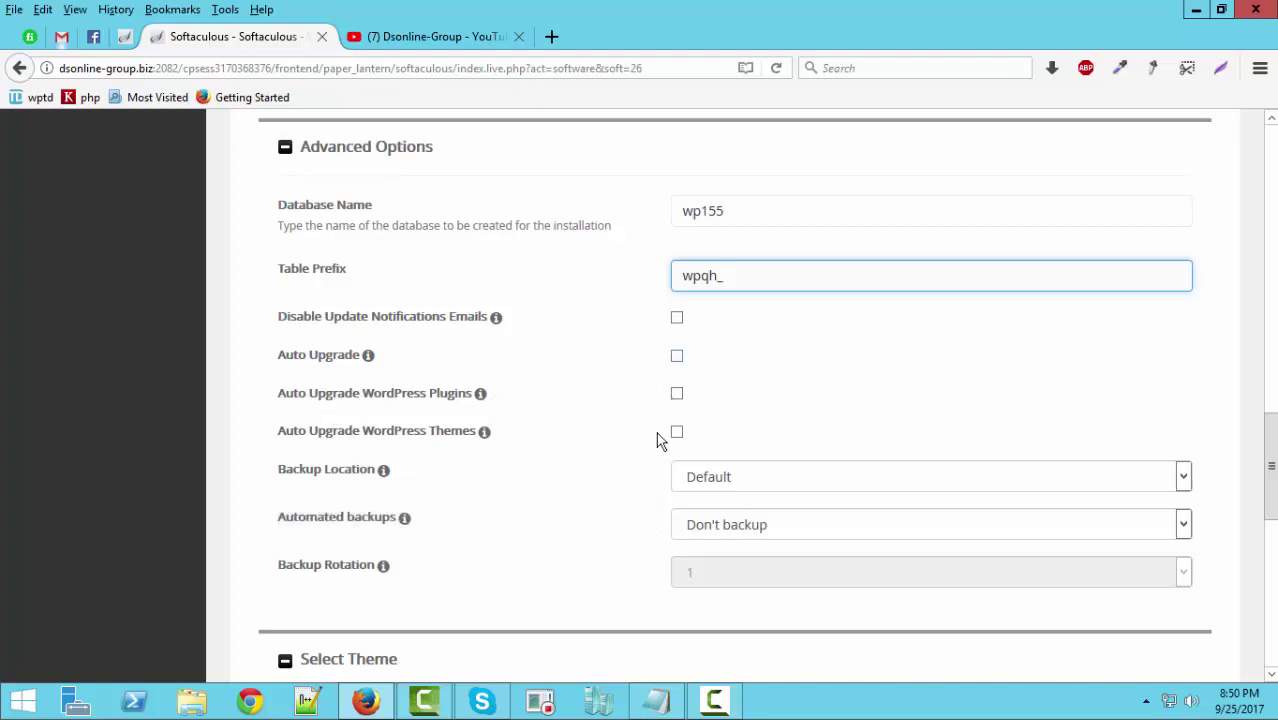
{"action": "mouse_move", "coordinate": [323, 477]}
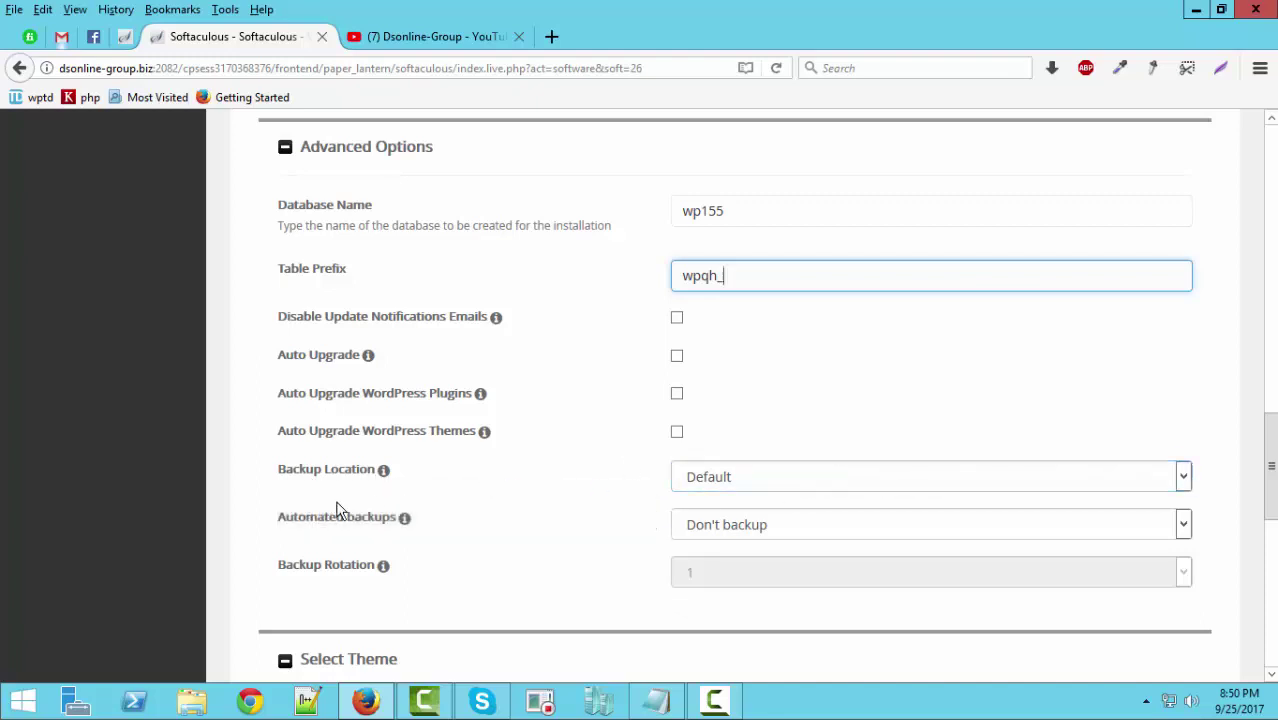
{"action": "scroll", "coordinate": [637, 515], "scroll_direction": "up", "scroll_amount": 2}
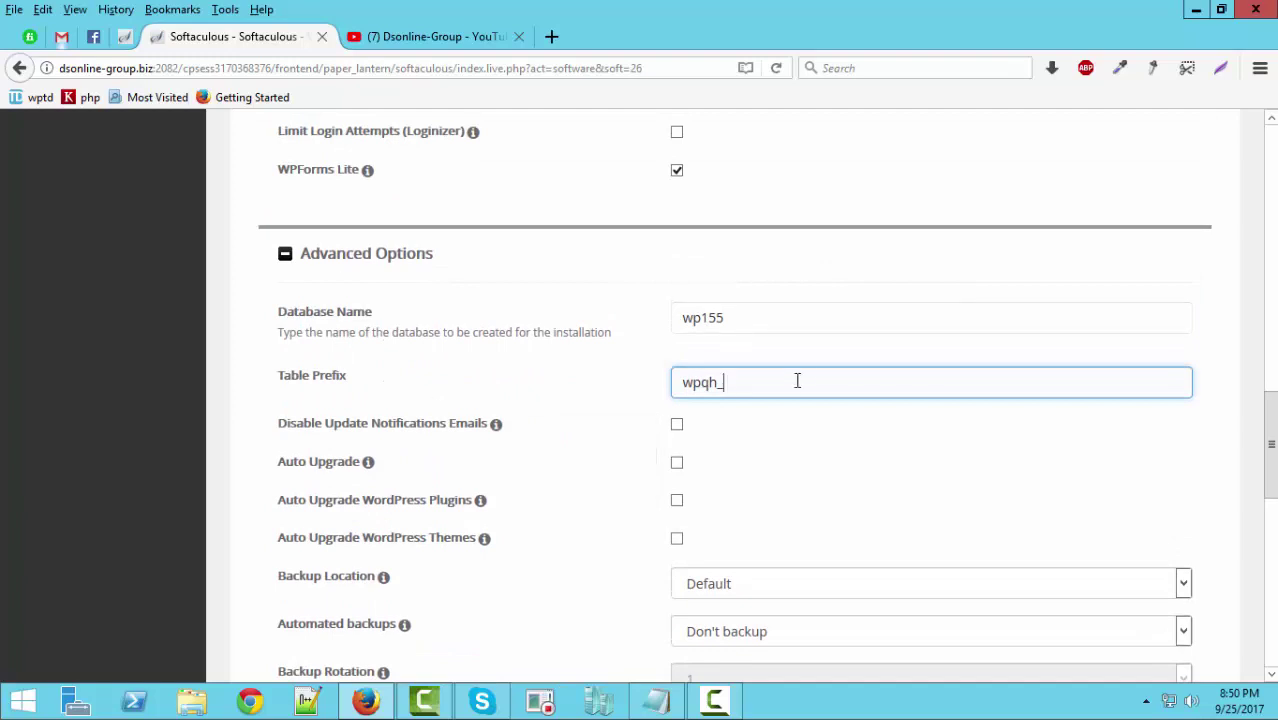
{"action": "left_click", "coordinate": [763, 318]}
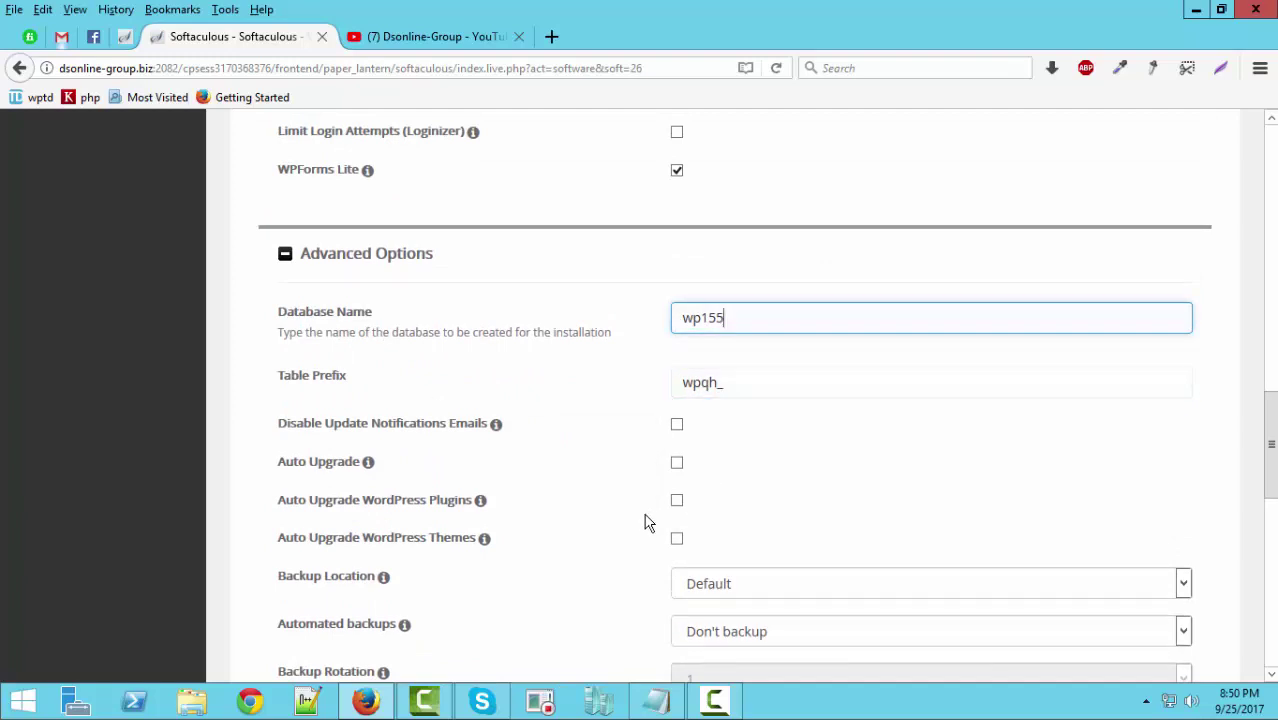
{"action": "scroll", "coordinate": [645, 520], "scroll_direction": "down", "scroll_amount": 3}
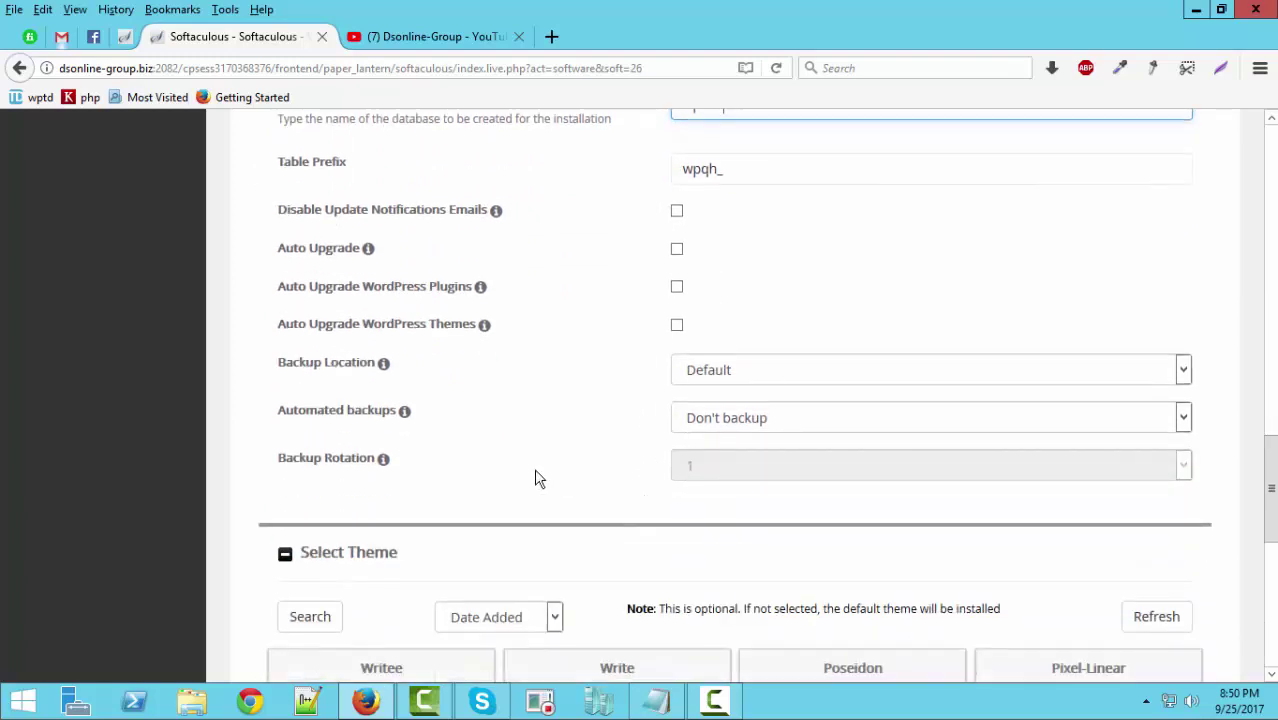
{"action": "scroll", "coordinate": [537, 479], "scroll_direction": "up", "scroll_amount": 3}
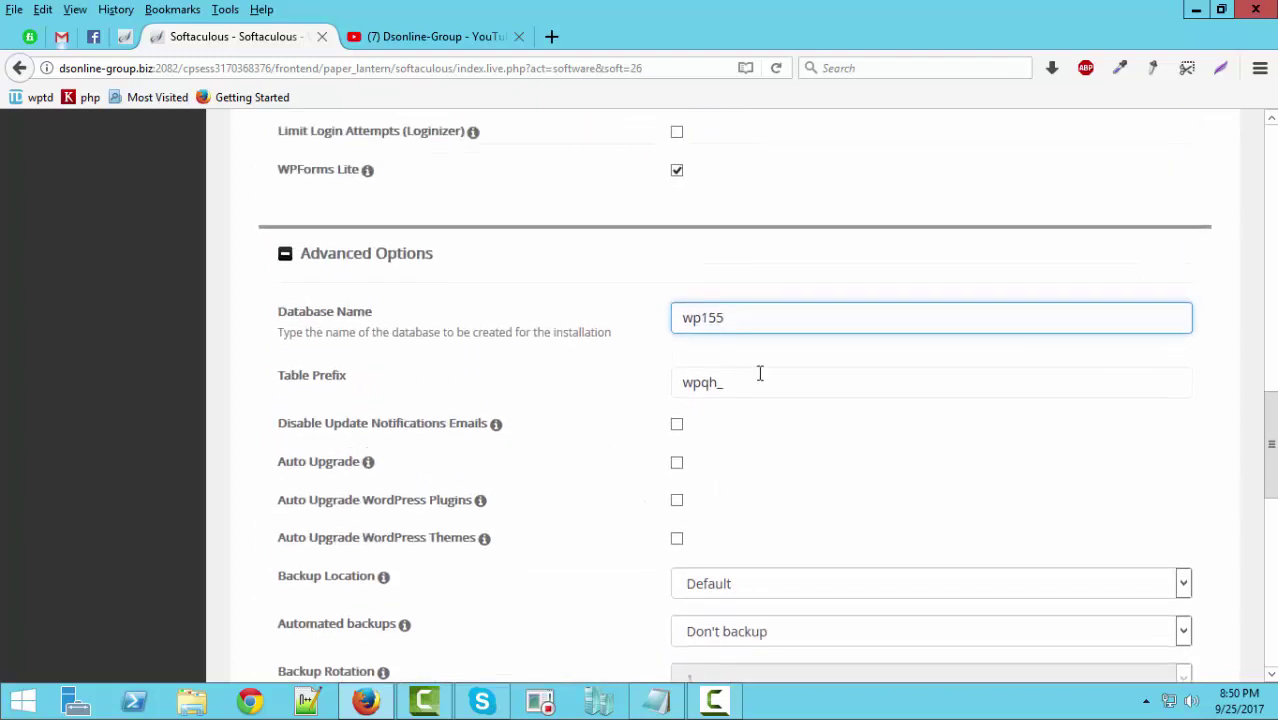
{"action": "left_click", "coordinate": [777, 382]}
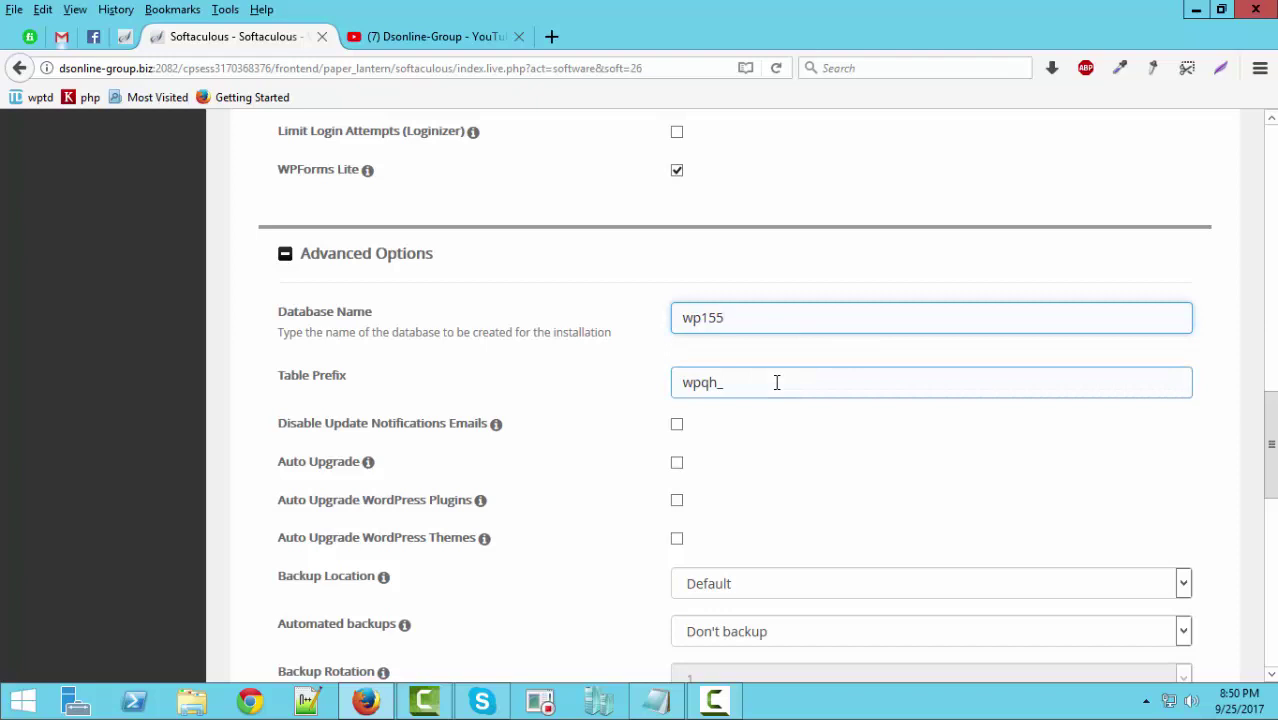
{"action": "left_click", "coordinate": [285, 256]}
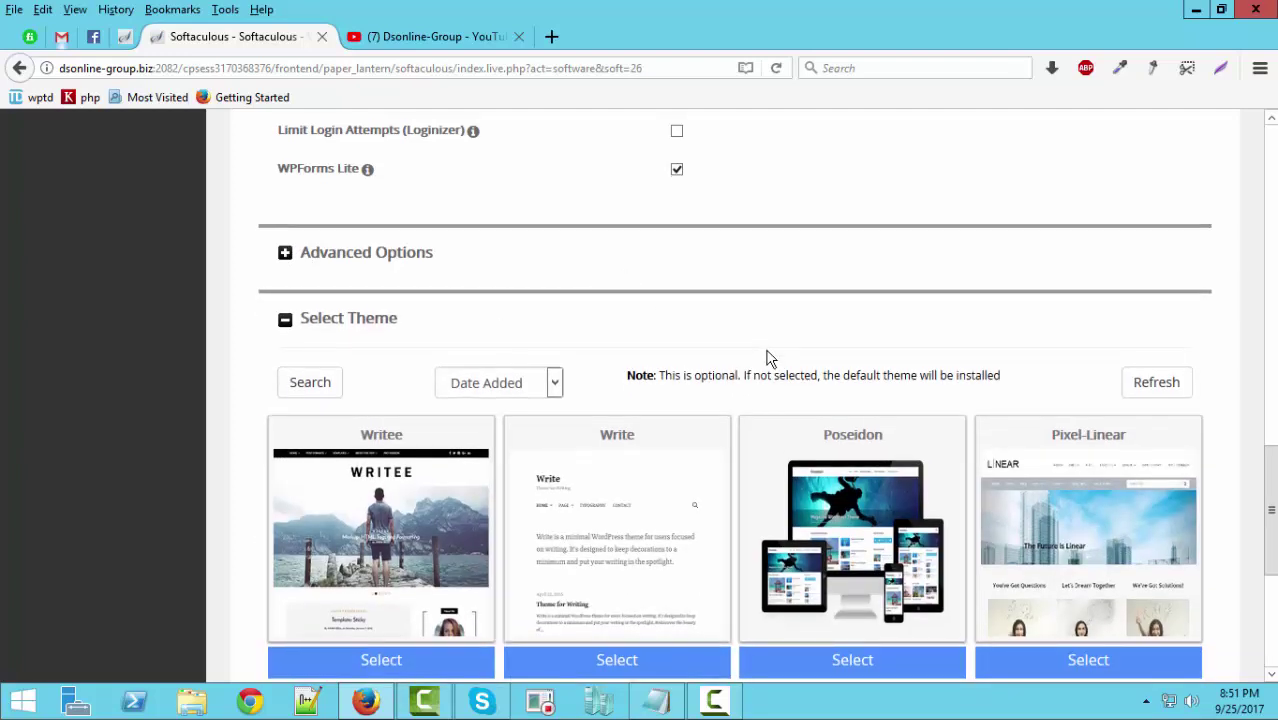
- Select the Poseidon theme for the new WordPress site
{"action": "scroll", "coordinate": [765, 358], "scroll_direction": "down", "scroll_amount": 2}
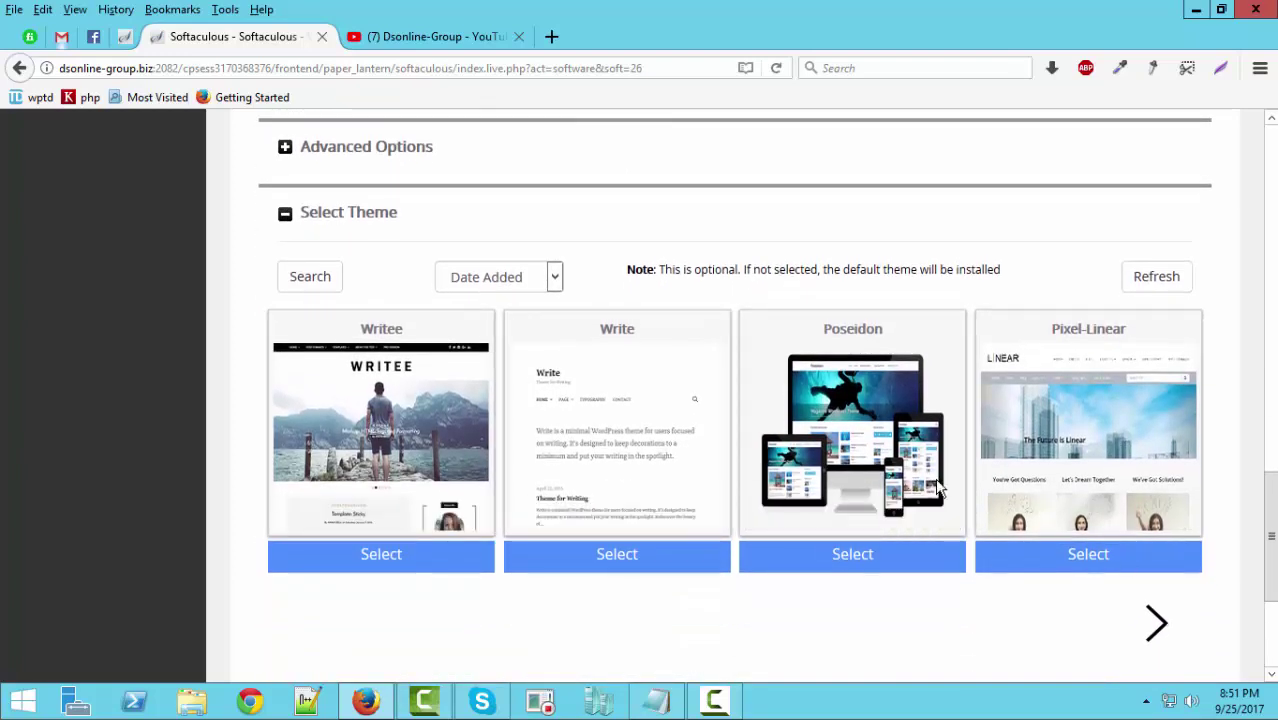
{"action": "left_click", "coordinate": [617, 554]}
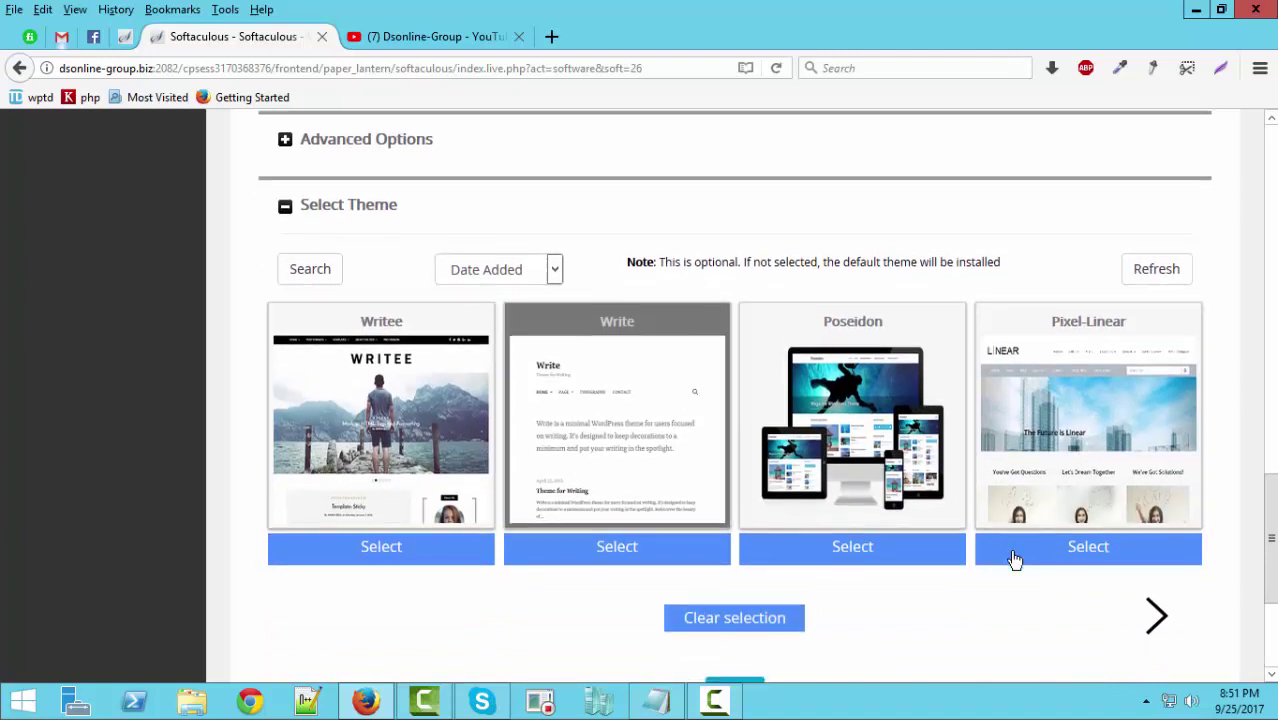
{"action": "scroll", "coordinate": [1013, 559], "scroll_direction": "down", "scroll_amount": 4}
{"action": "scroll", "coordinate": [800, 420], "scroll_direction": "up", "scroll_amount": 2}
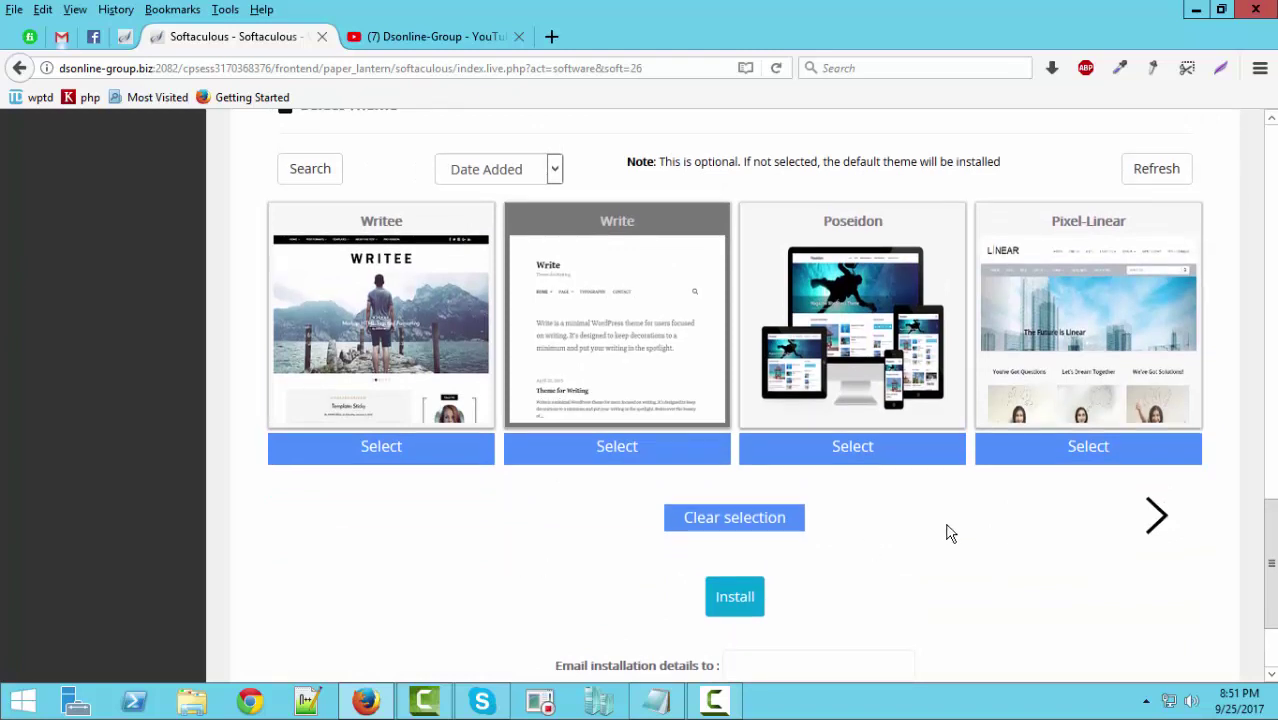
{"action": "scroll", "coordinate": [948, 530], "scroll_direction": "down", "scroll_amount": 2}
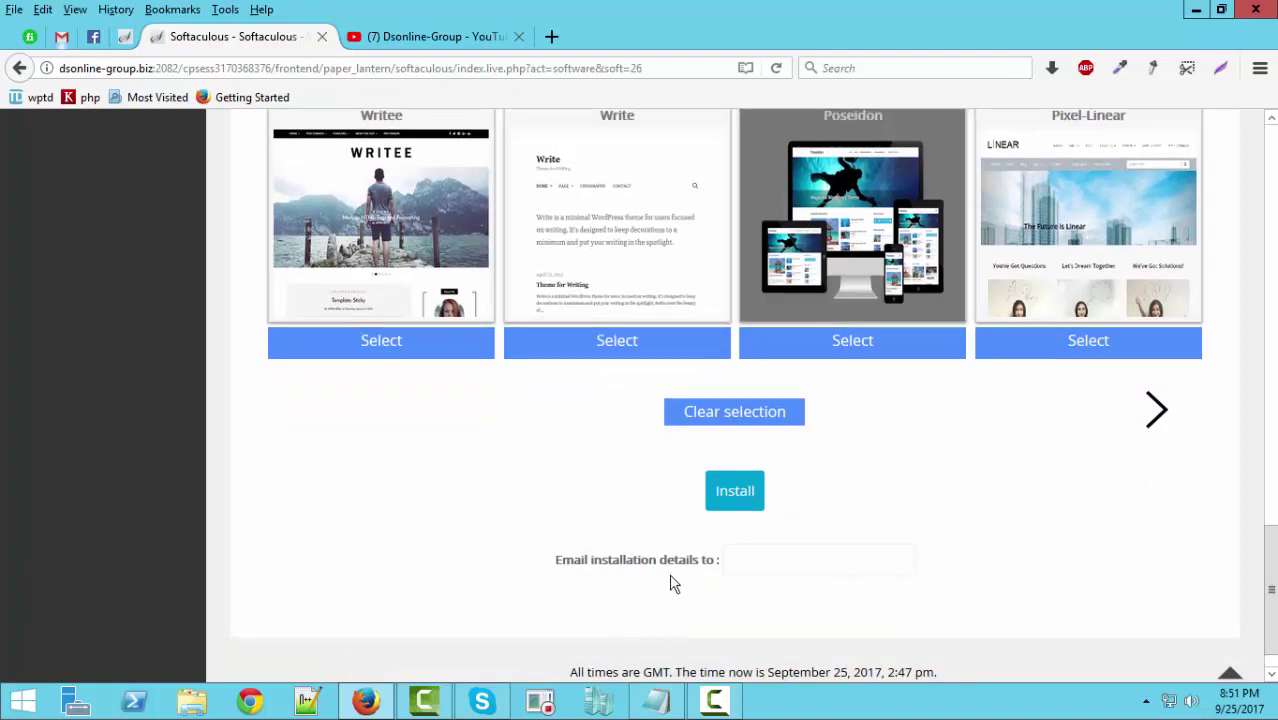
- Paste the admin e-mail address into the Email installation details field
{"action": "left_click", "coordinate": [768, 560]}
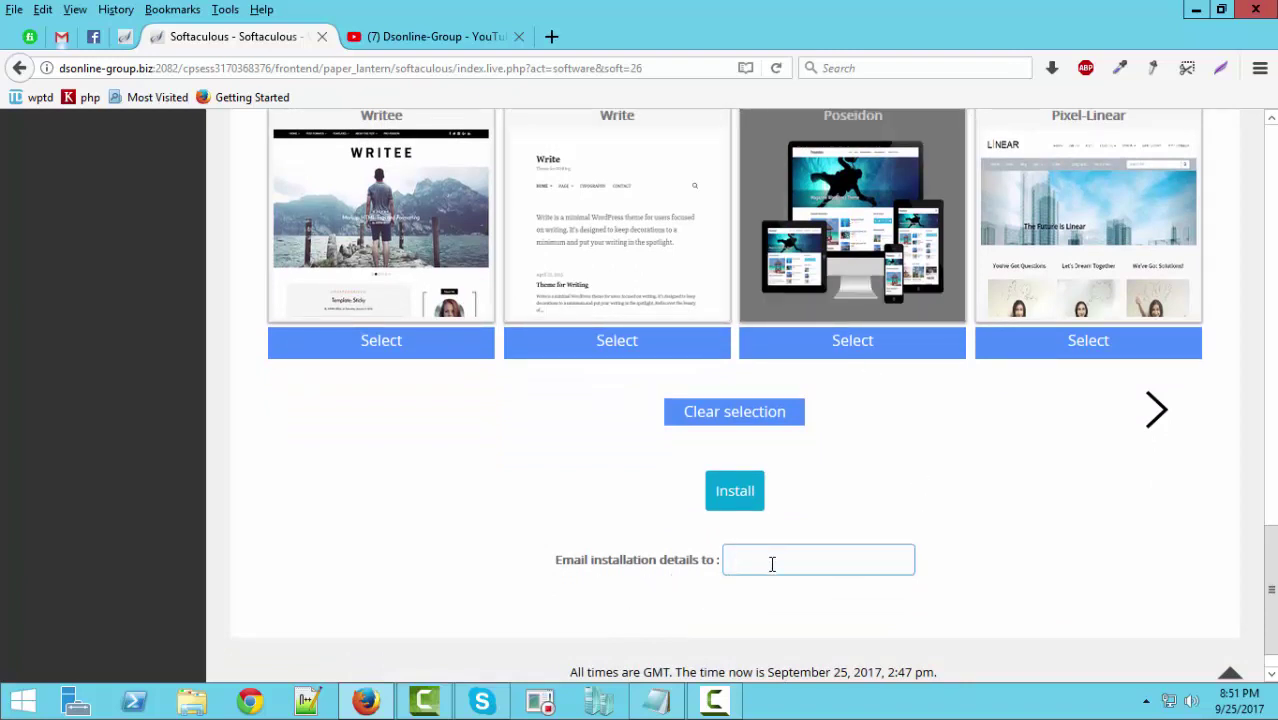
{"action": "key", "text": "ctrl+v"}
{"action": "left_click", "coordinate": [955, 576]}
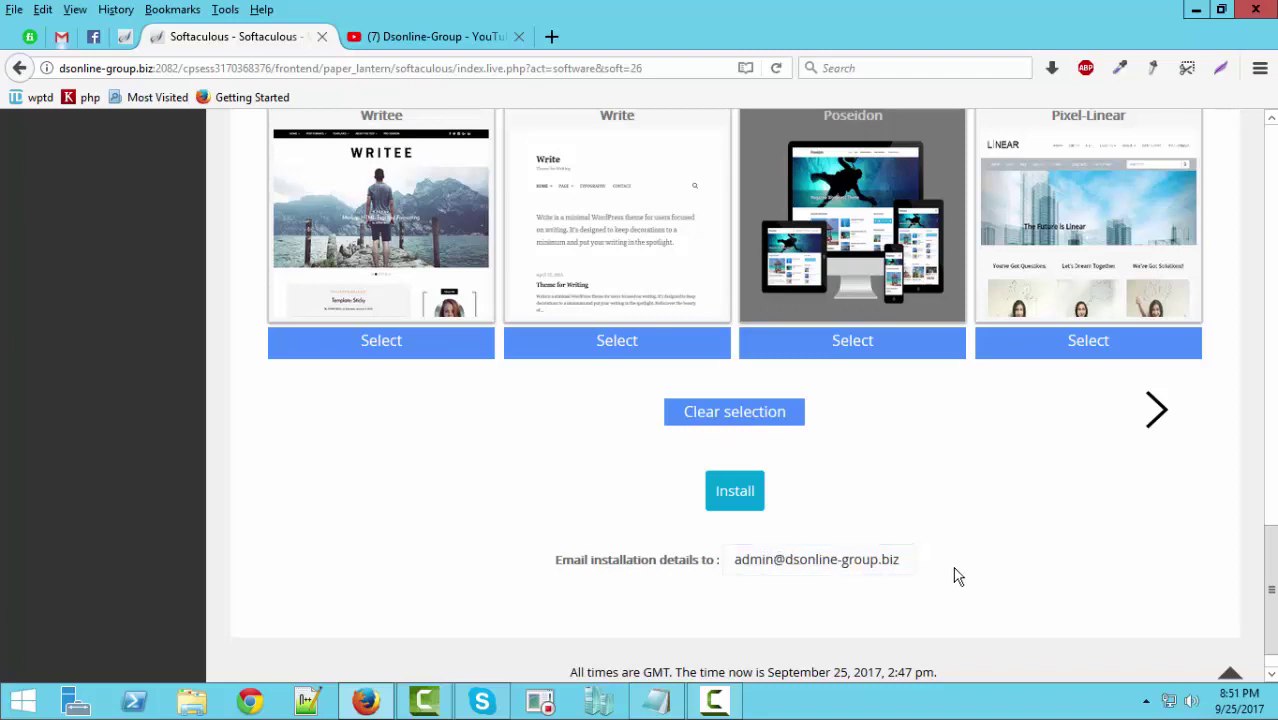
- Start the WordPress install and get back to the 'software installed successfully' page
{"action": "scroll", "coordinate": [960, 500], "scroll_direction": "down", "scroll_amount": 1}
{"action": "left_click", "coordinate": [736, 448]}
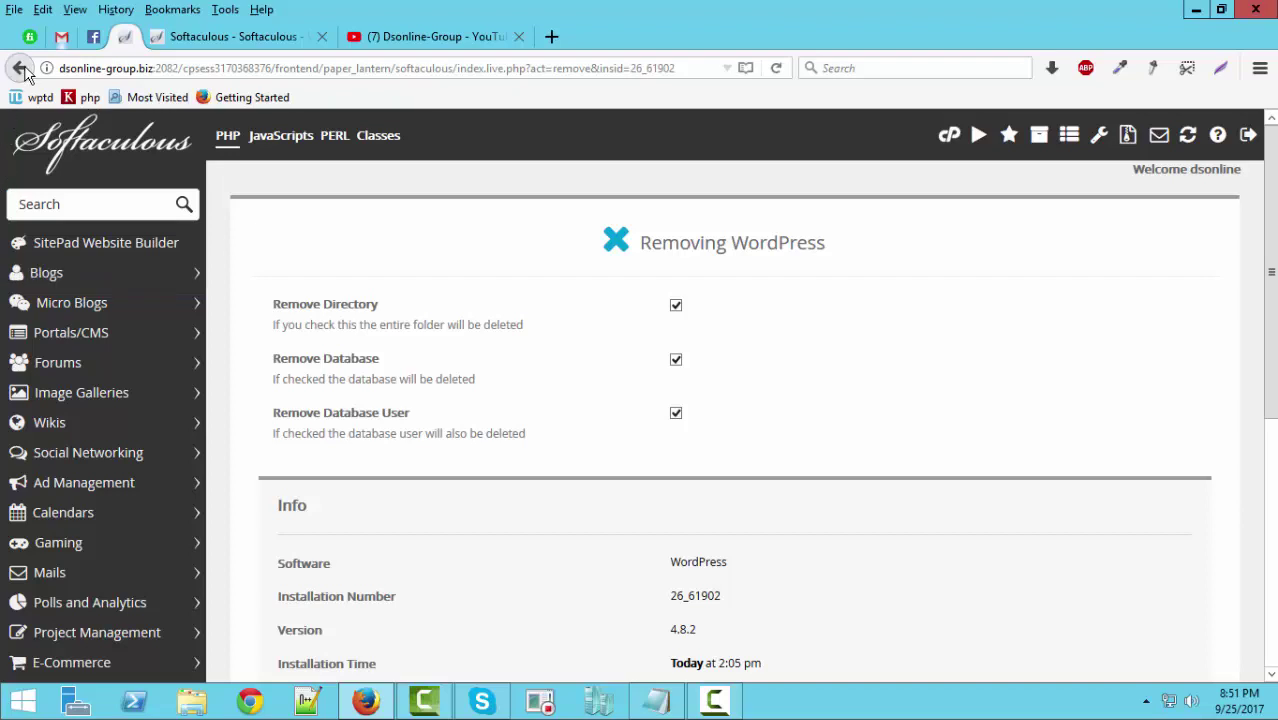
{"action": "left_click", "coordinate": [20, 68]}
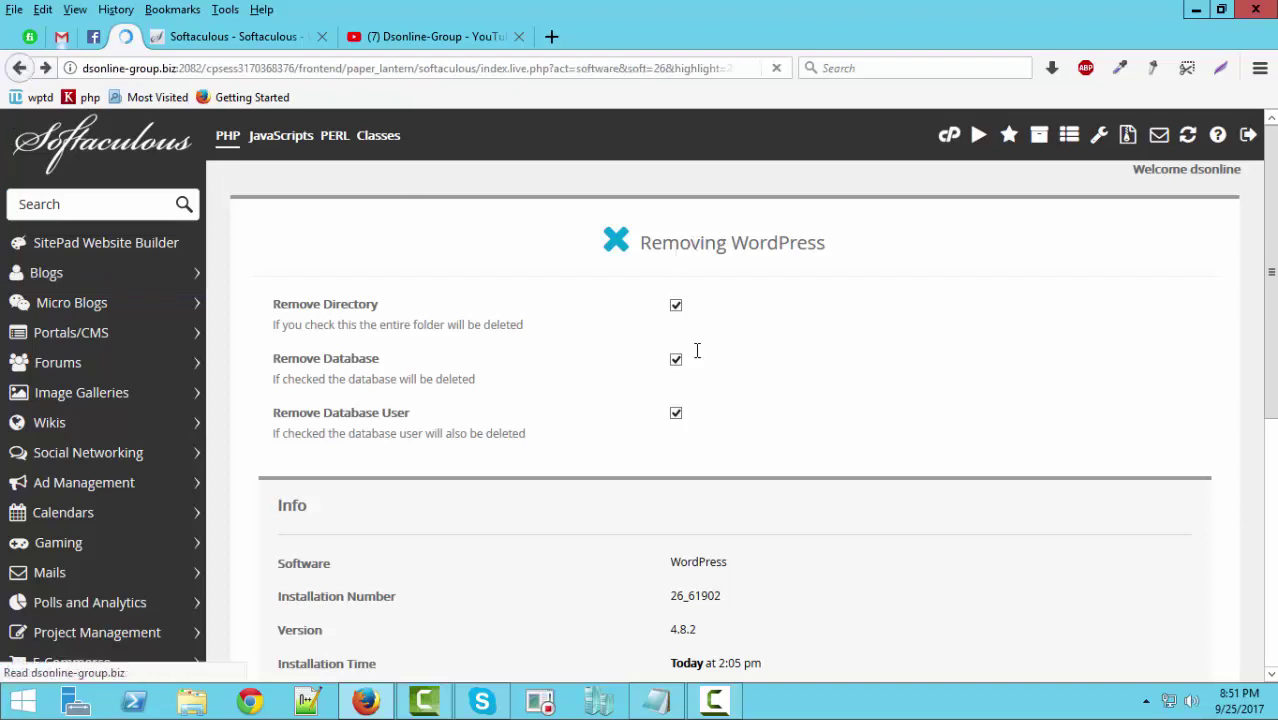
{"action": "scroll", "coordinate": [697, 350], "scroll_direction": "up", "scroll_amount": 10}
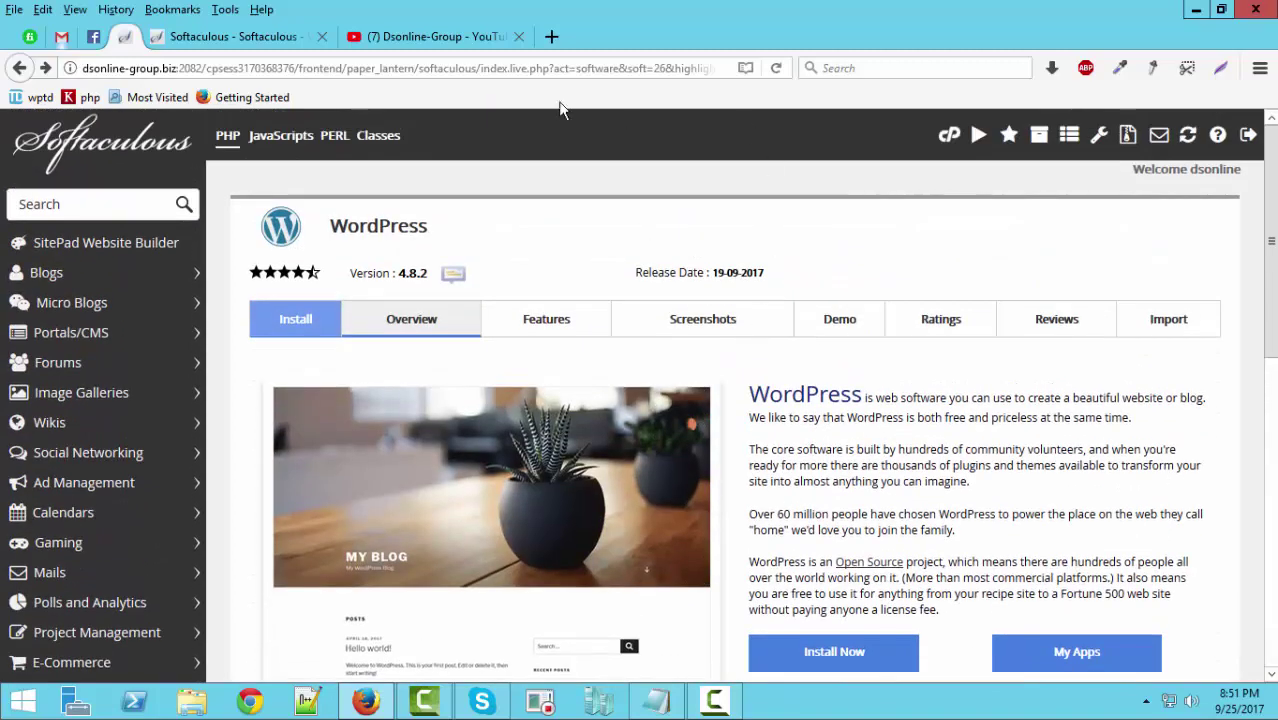
{"action": "left_click", "coordinate": [17, 72]}
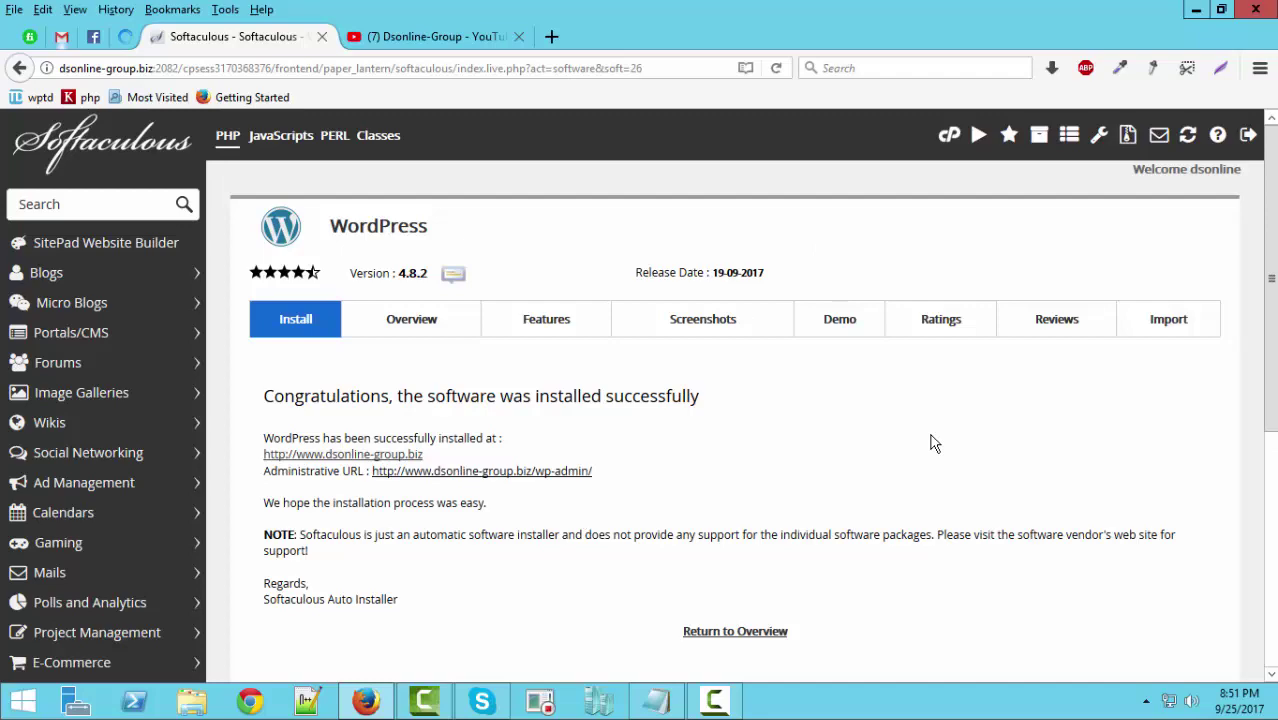
{"action": "scroll", "coordinate": [932, 442], "scroll_direction": "down", "scroll_amount": 6}
{"action": "scroll", "coordinate": [815, 367], "scroll_direction": "up", "scroll_amount": 2}
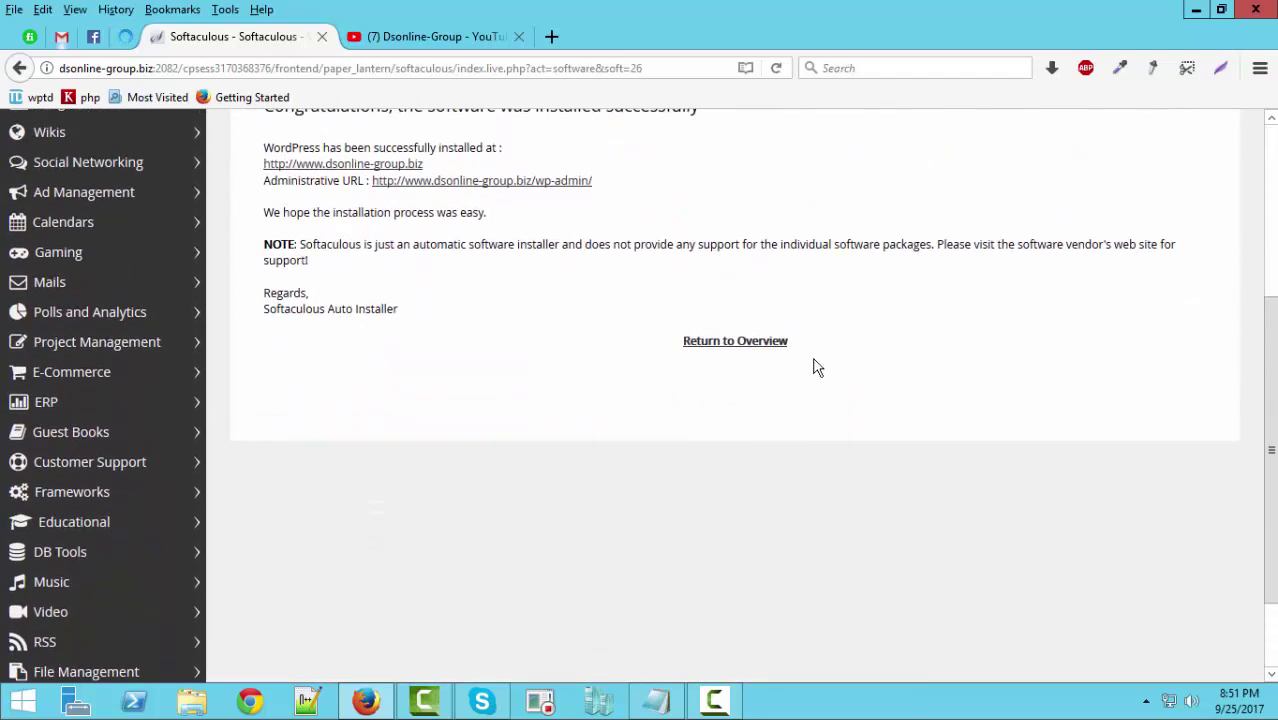
{"action": "scroll", "coordinate": [859, 362], "scroll_direction": "up", "scroll_amount": 4}
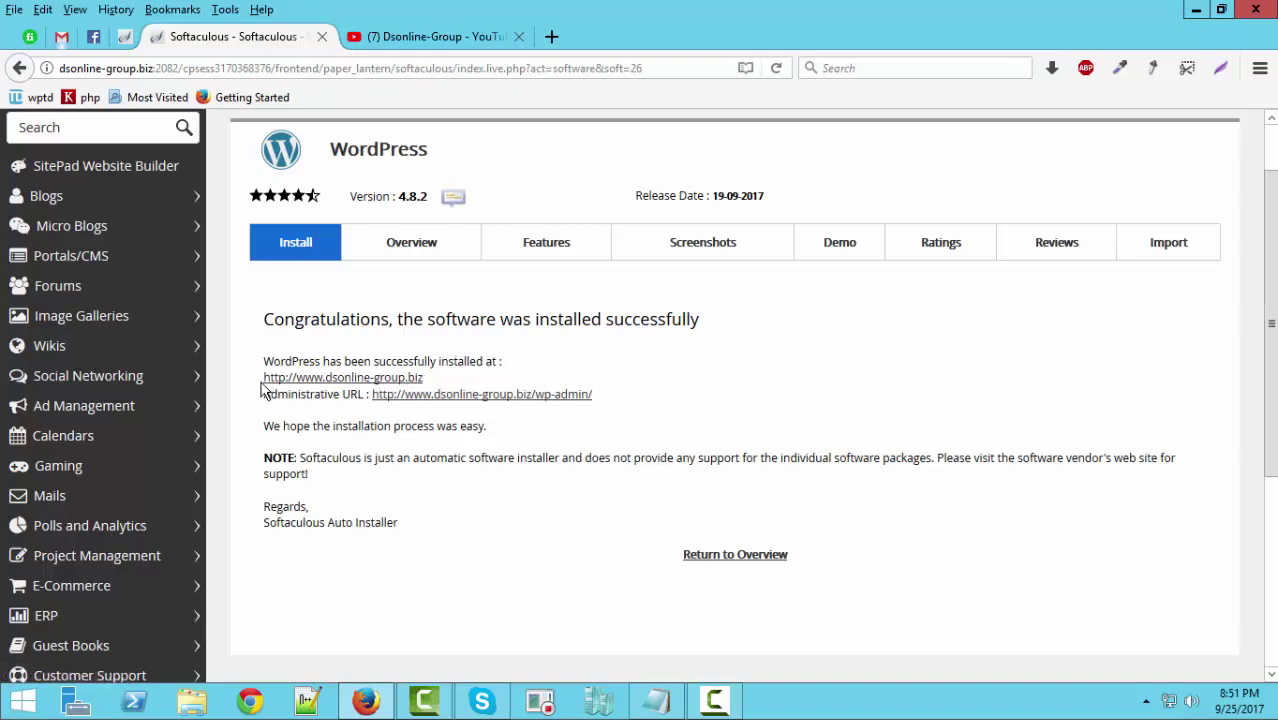
{"action": "left_click_drag", "start_coordinate": [263, 382], "coordinate": [428, 382]}
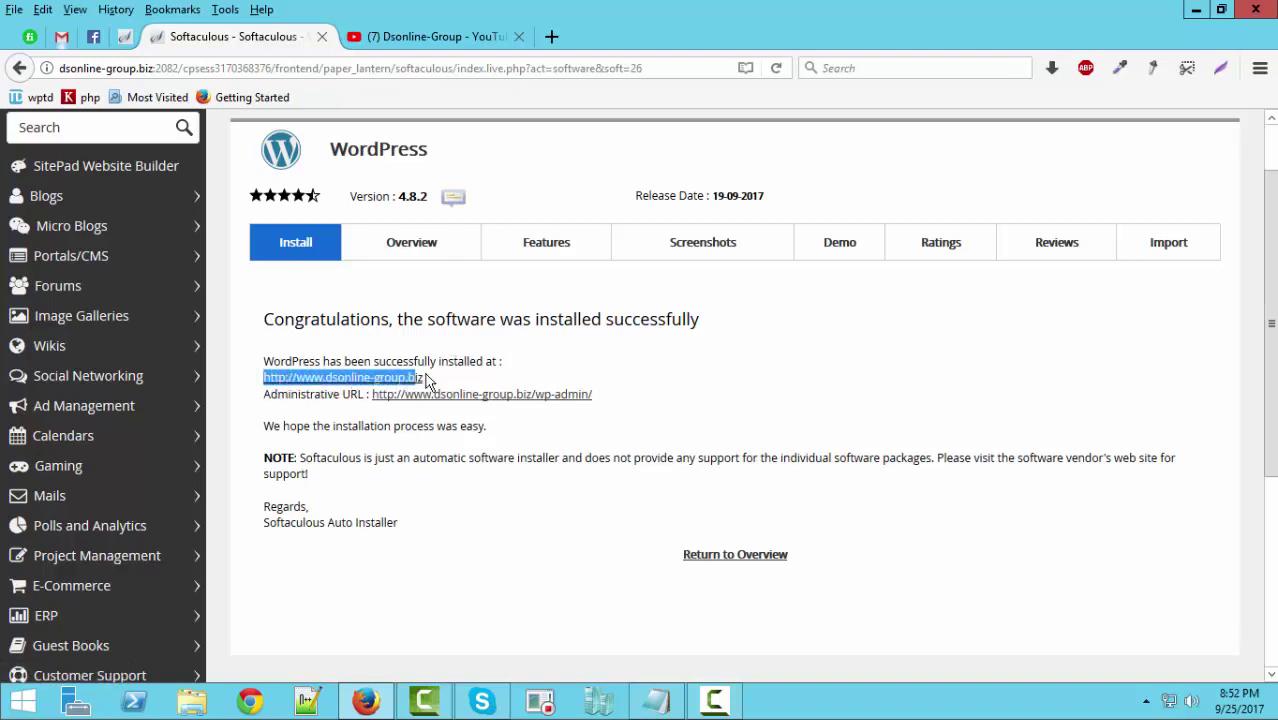
{"action": "left_click", "coordinate": [309, 416]}
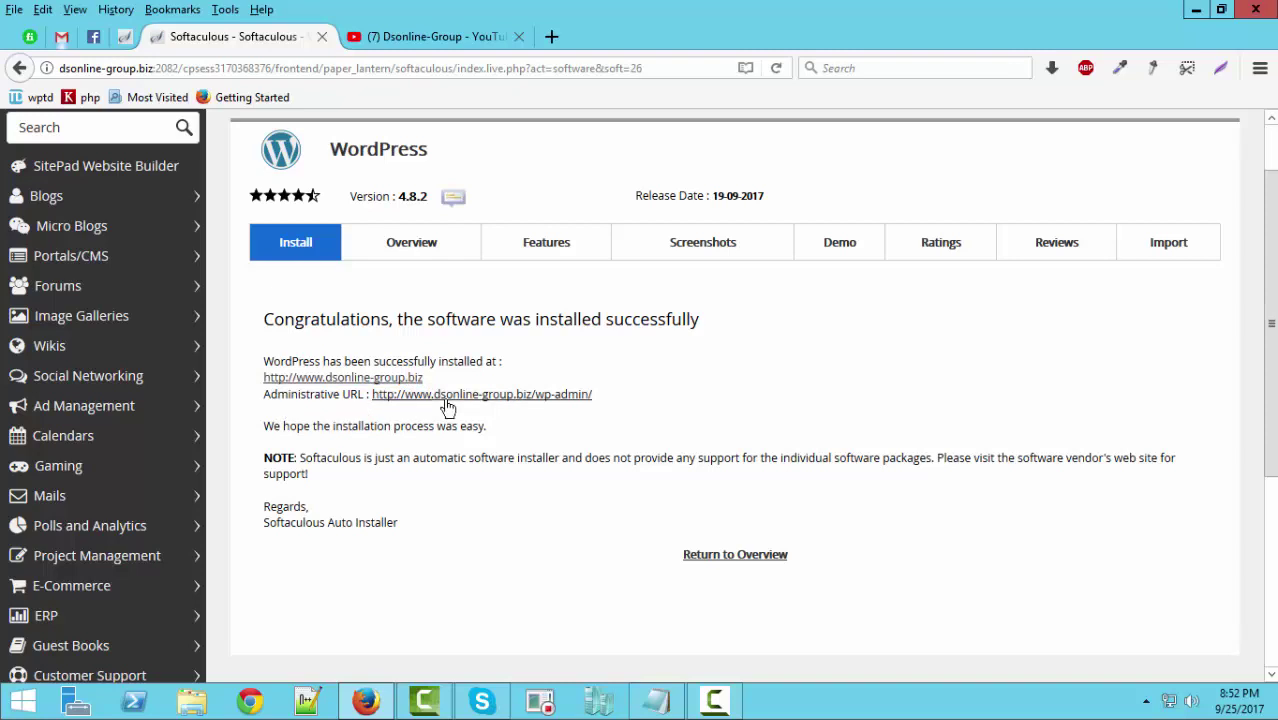
{"action": "left_click_drag", "start_coordinate": [423, 380], "coordinate": [263, 382]}
{"action": "key", "text": "ctrl+c"}
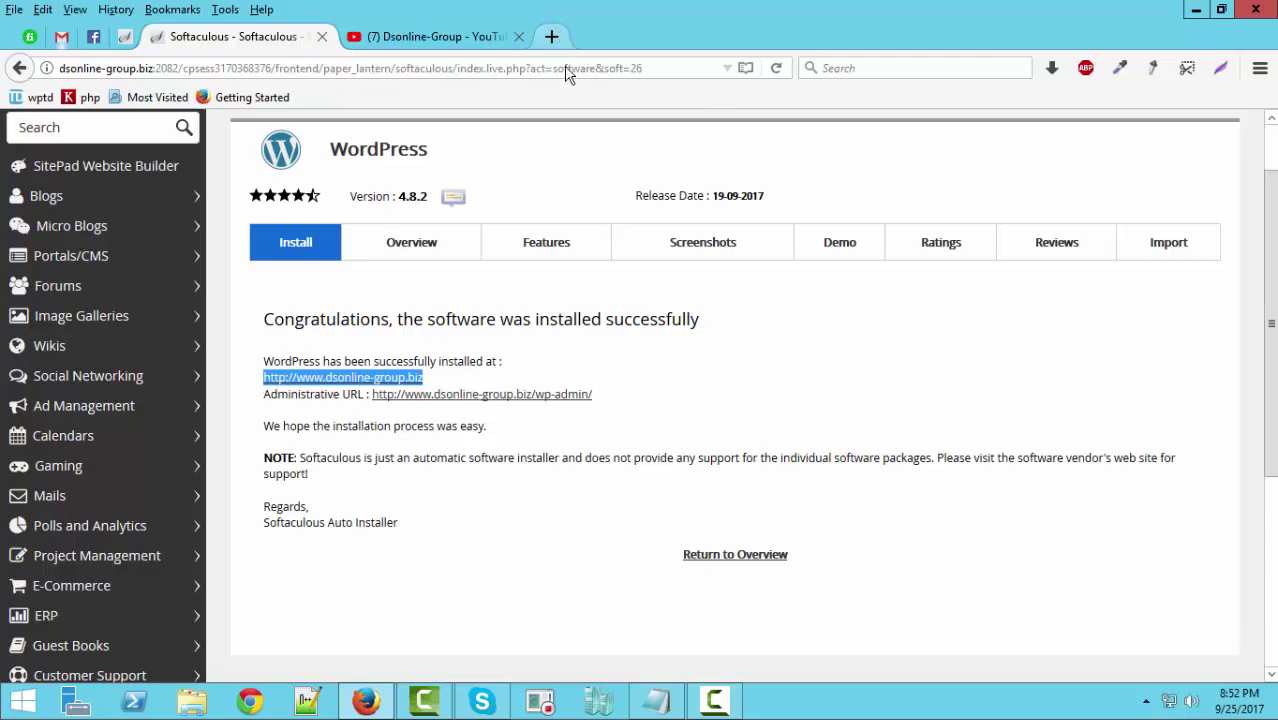
{"action": "key", "text": "ctrl+t"}
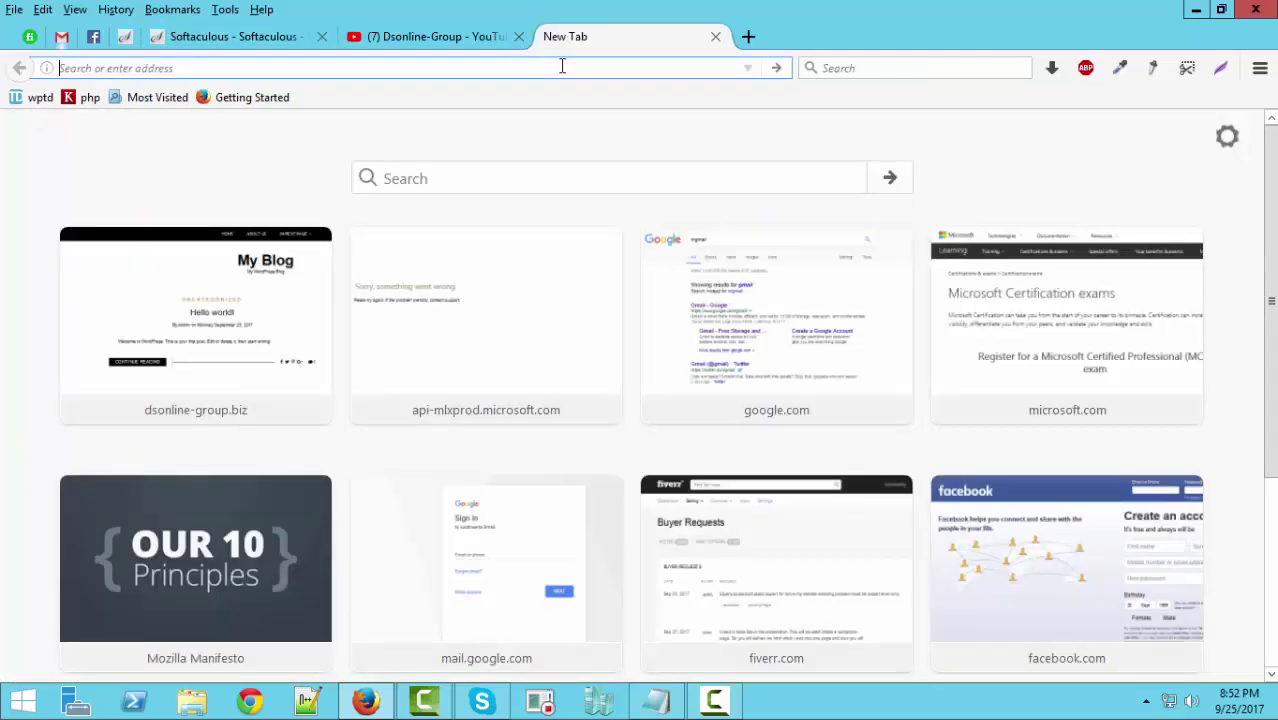
{"action": "key", "text": "ctrl+v"}
{"action": "key", "text": "Return"}
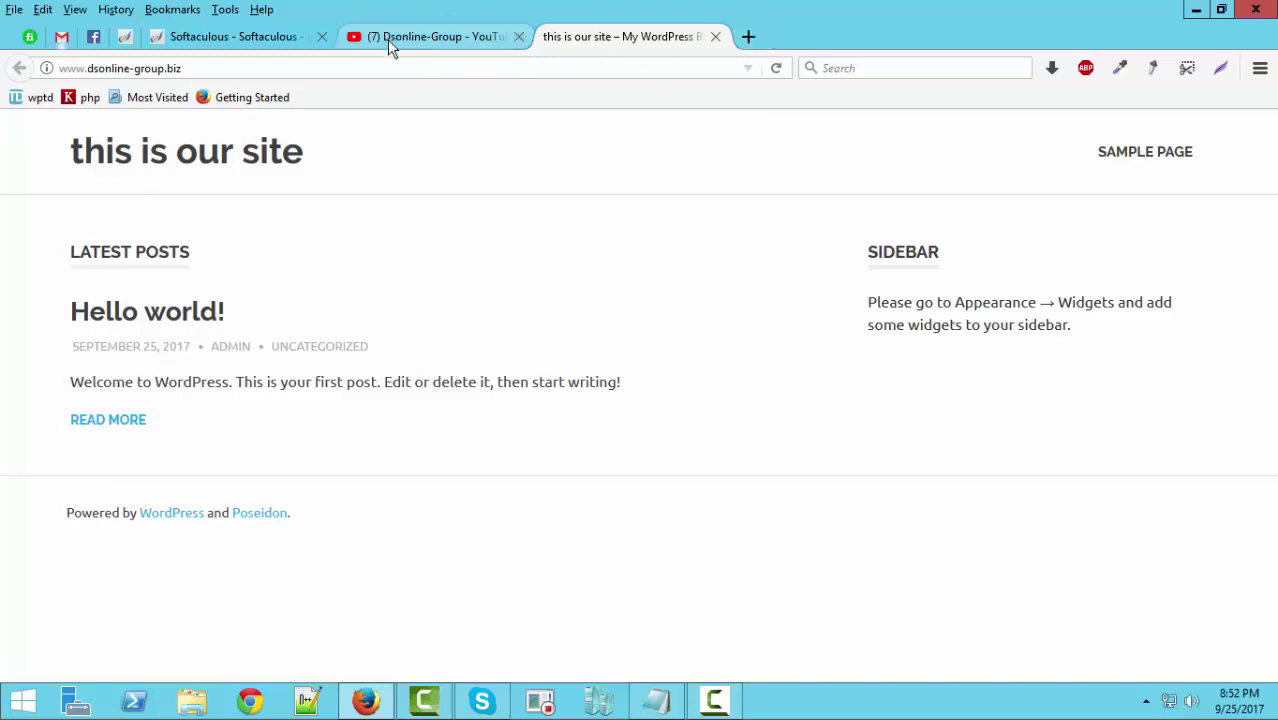
{"action": "left_click", "coordinate": [254, 36]}
{"action": "left_click_drag", "start_coordinate": [594, 396], "coordinate": [369, 396]}
{"action": "key", "text": "ctrl+c"}
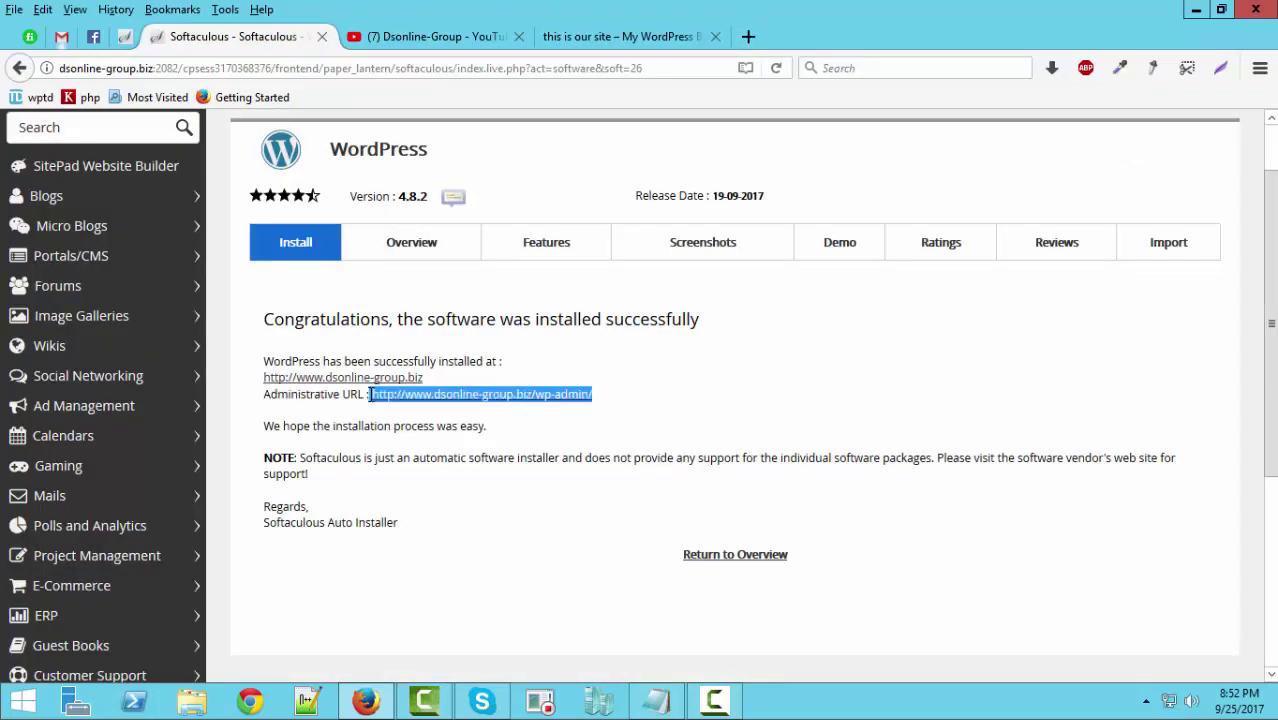
- Load the wp-admin login page in another tab, then return to the Softaculous success page
{"action": "key", "text": "ctrl+t"}
{"action": "key", "text": "ctrl+v"}
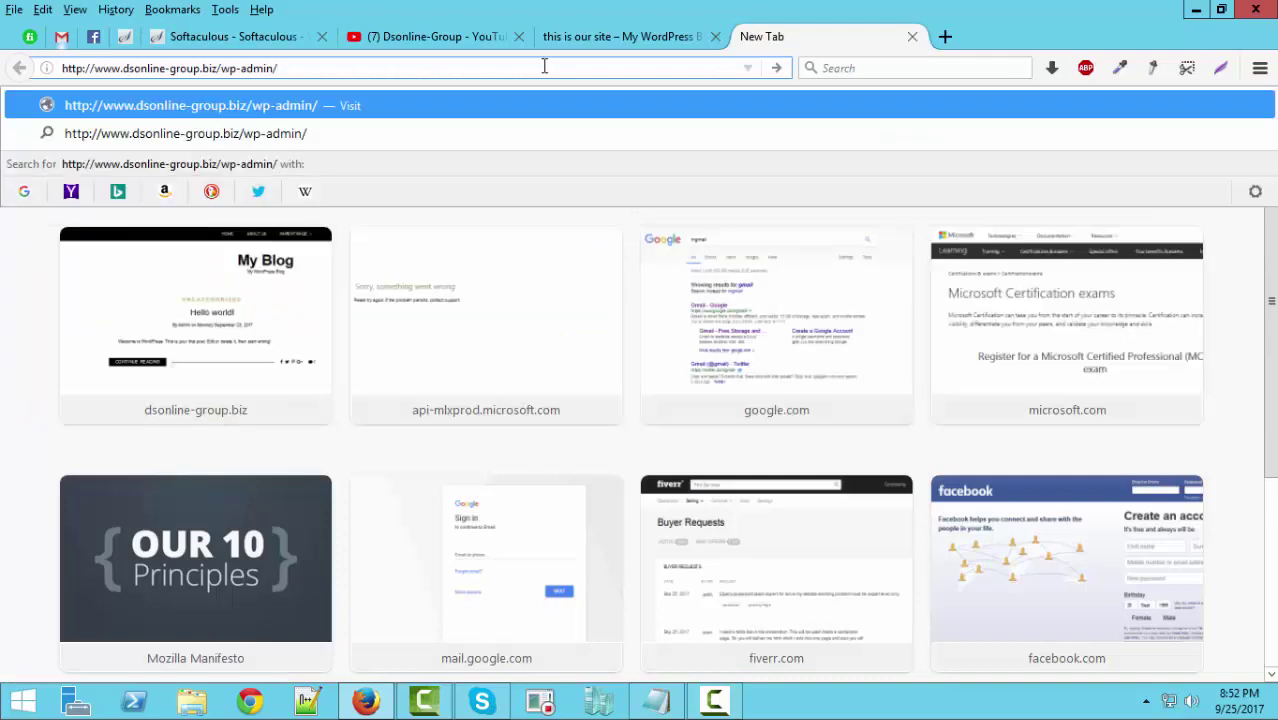
{"action": "key", "text": "Return"}
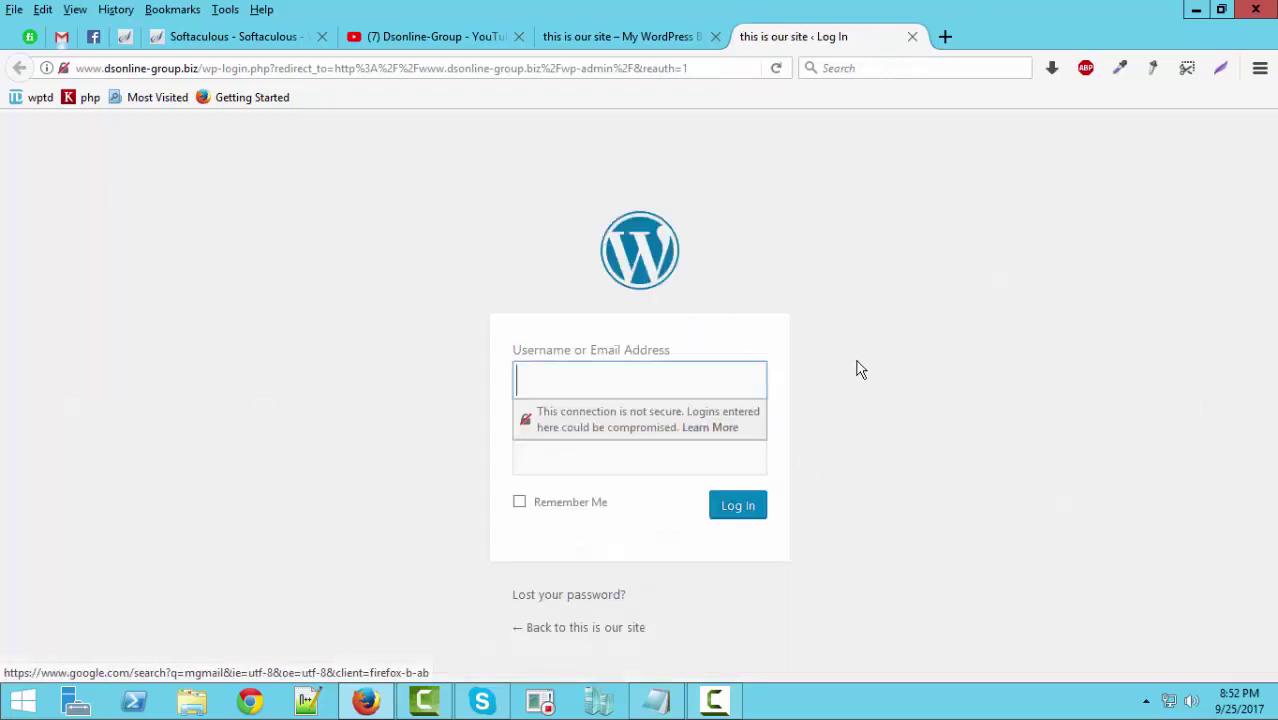
{"action": "left_click", "coordinate": [556, 462]}
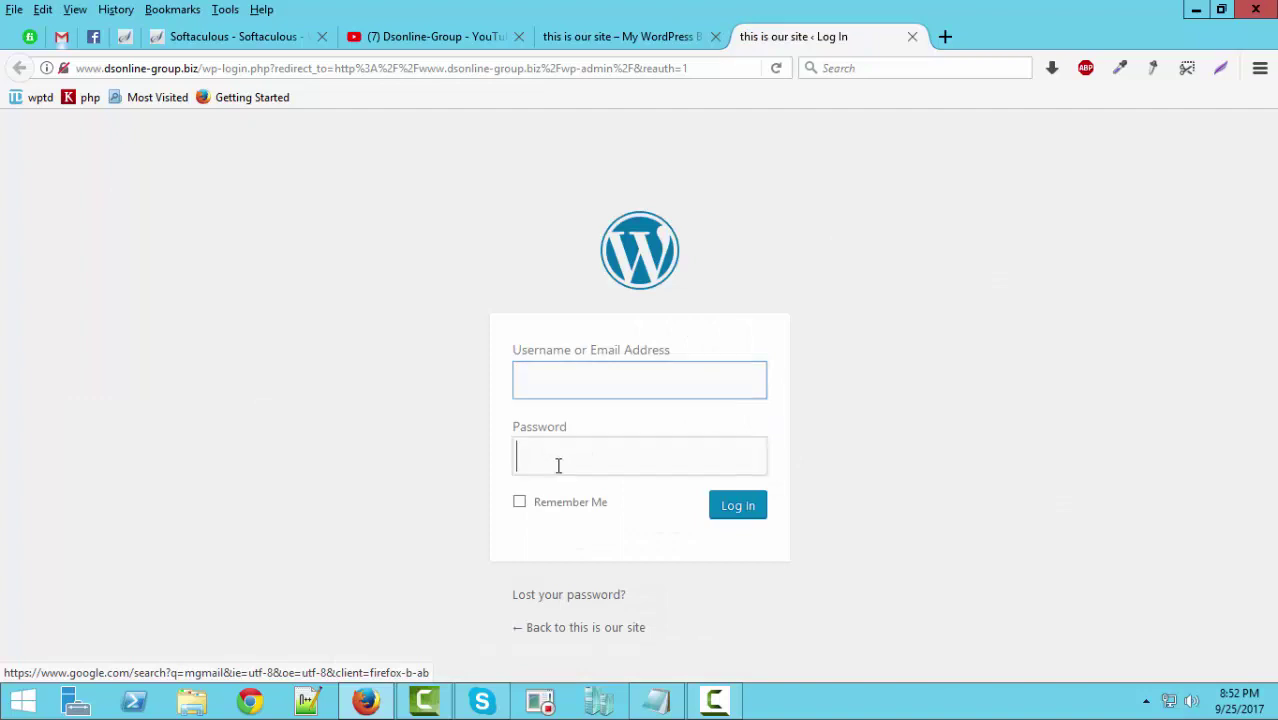
{"action": "left_click", "coordinate": [600, 37]}
{"action": "left_click", "coordinate": [200, 36]}
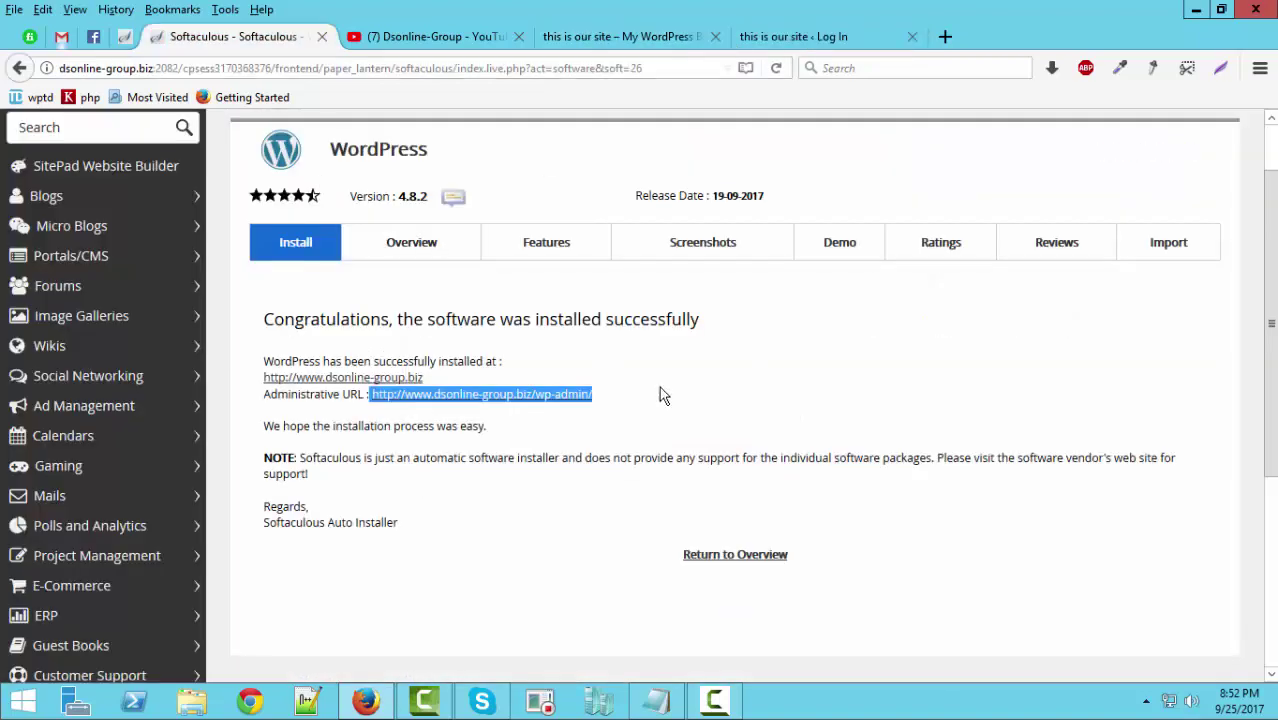
- Clear the selected admin URL, scroll to the top, and switch to the YouTube playlists tab
{"action": "left_click", "coordinate": [783, 408]}
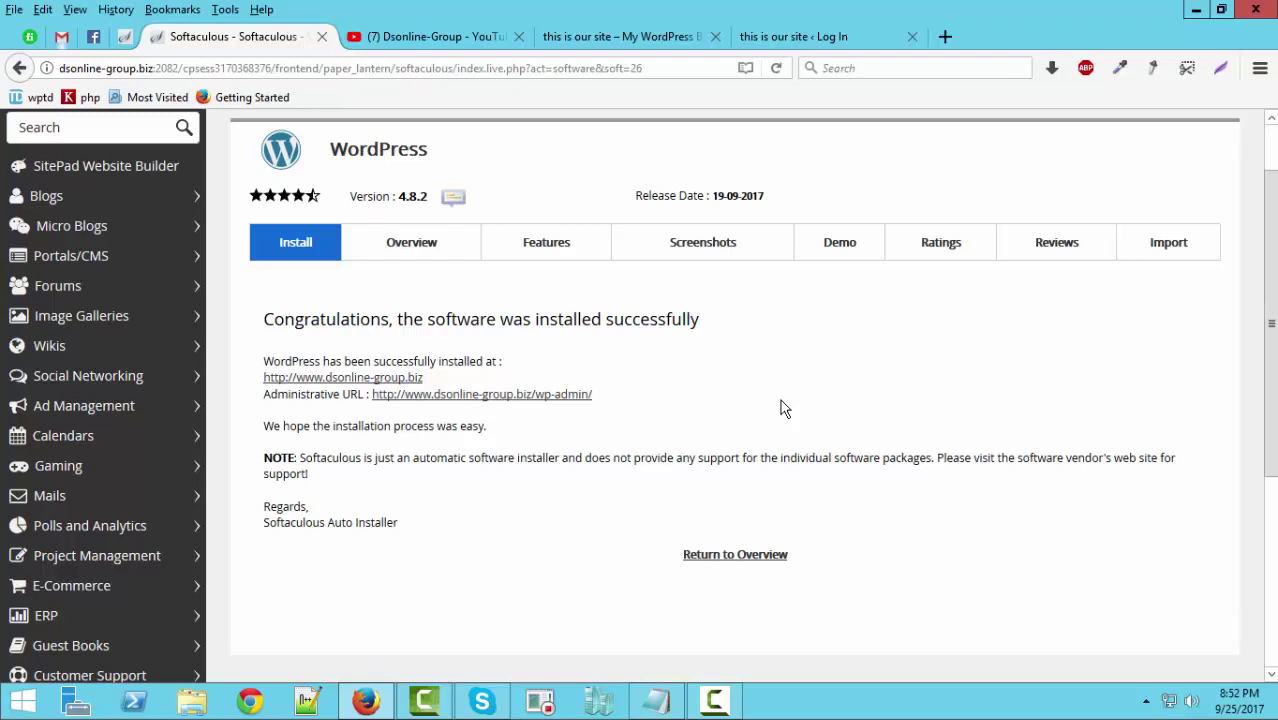
{"action": "scroll", "coordinate": [915, 455], "scroll_direction": "up", "scroll_amount": 2}
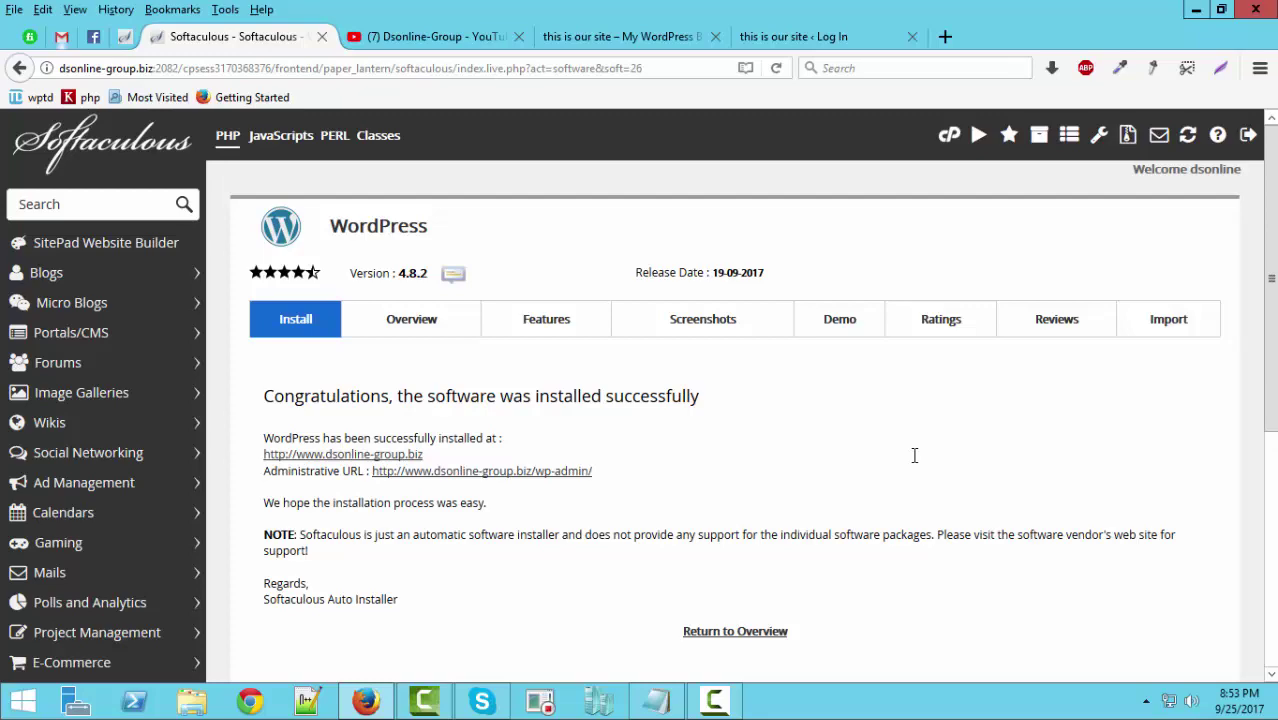
{"action": "left_click", "coordinate": [428, 36]}
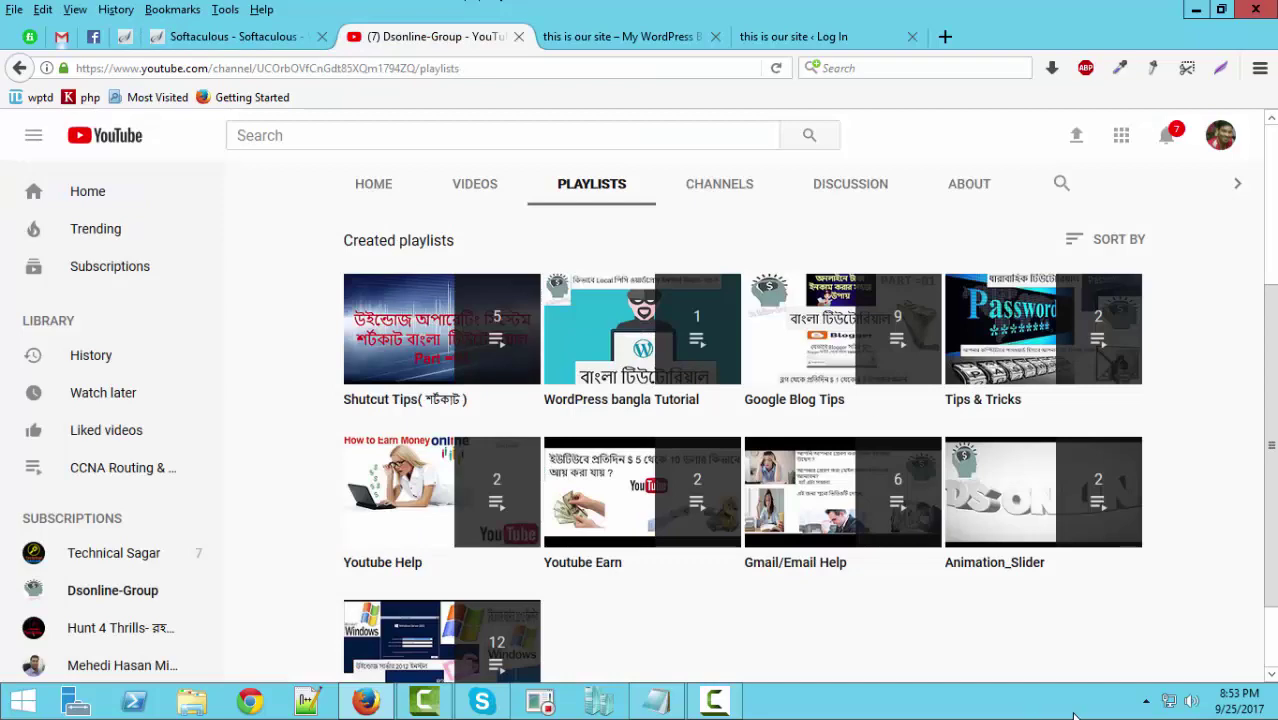